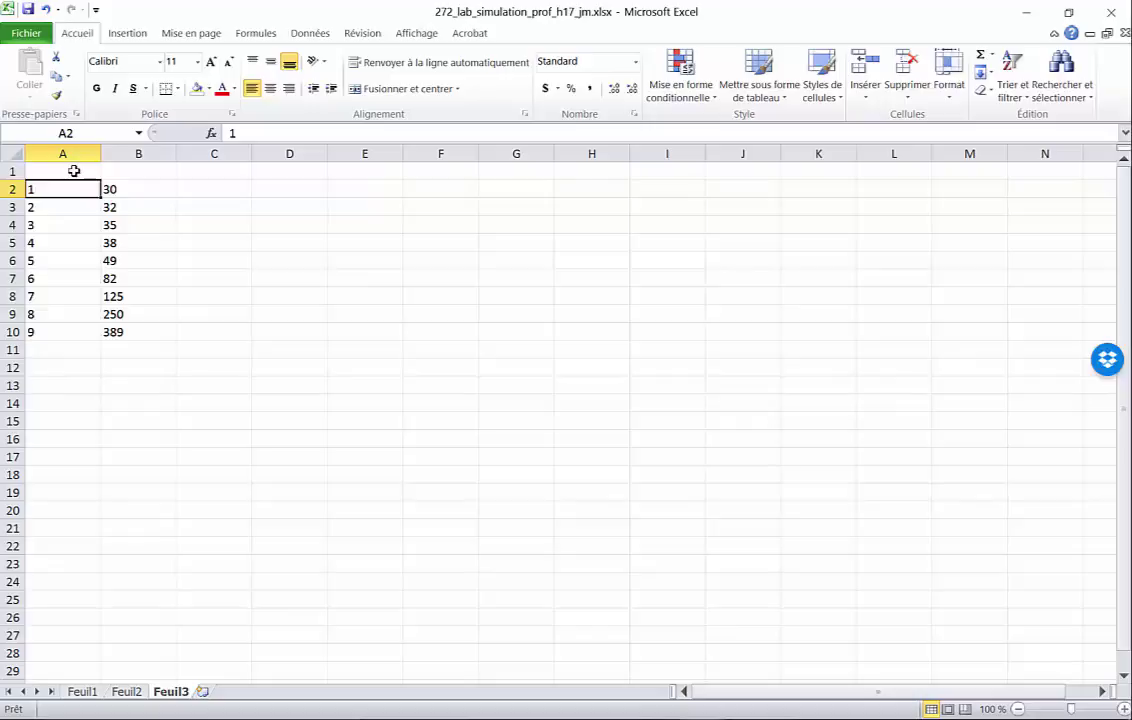
Step: Enter the column headers "x" in A1 and "y" in B1 above the data
{"action": "left_click", "coordinate": [76, 171]}
{"action": "type", "text": "x"}
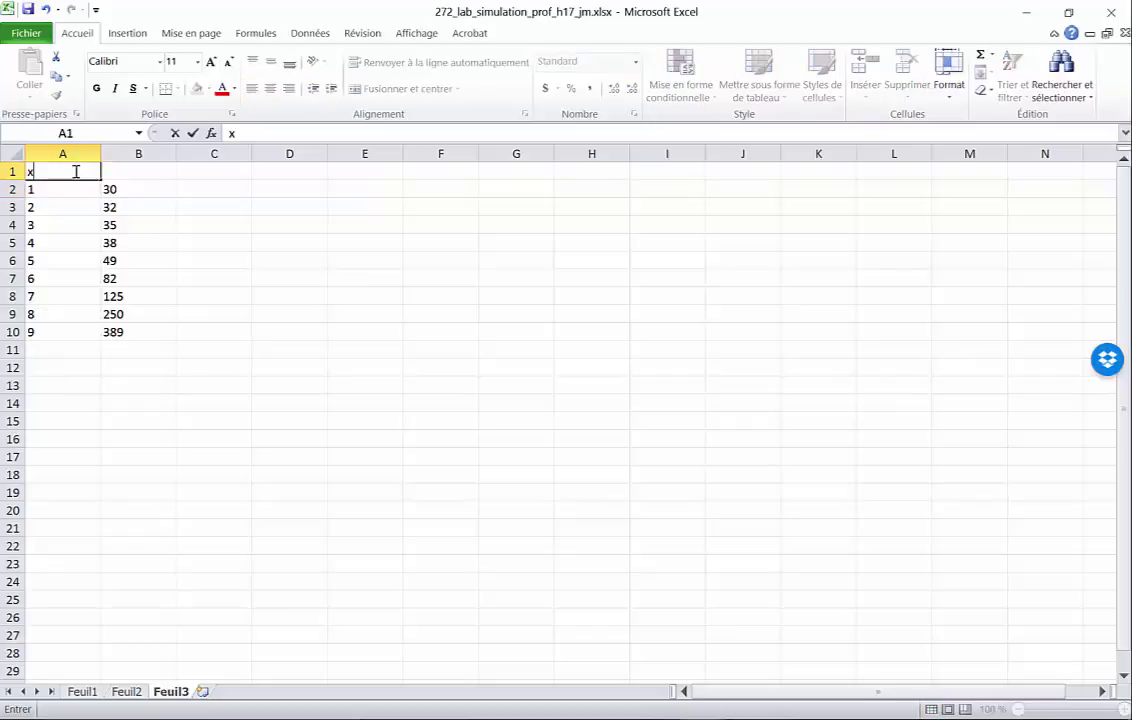
{"action": "left_click", "coordinate": [127, 168]}
{"action": "type", "text": "y"}
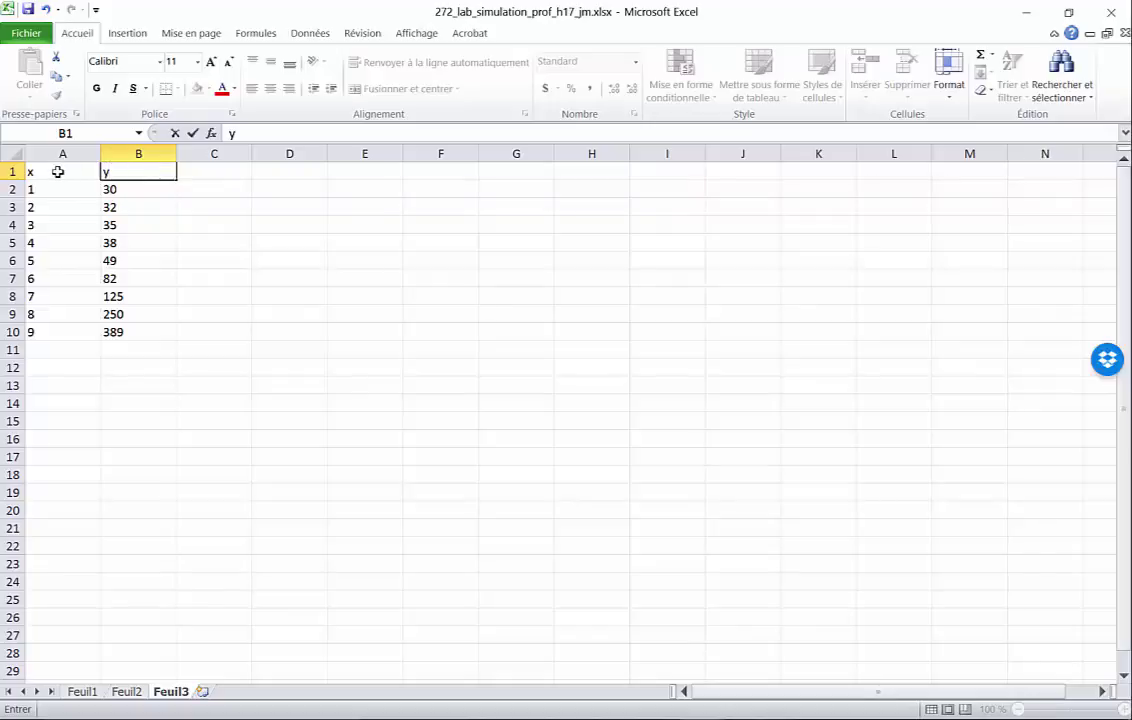
Step: Centre the contents of A1:B10 horizontally and fill the header cells A1:B1 with grey
{"action": "left_click_drag", "start_coordinate": [59, 172], "coordinate": [113, 332]}
{"action": "left_click", "coordinate": [270, 90]}
{"action": "left_click_drag", "start_coordinate": [90, 172], "coordinate": [140, 172]}
{"action": "left_click", "coordinate": [208, 88]}
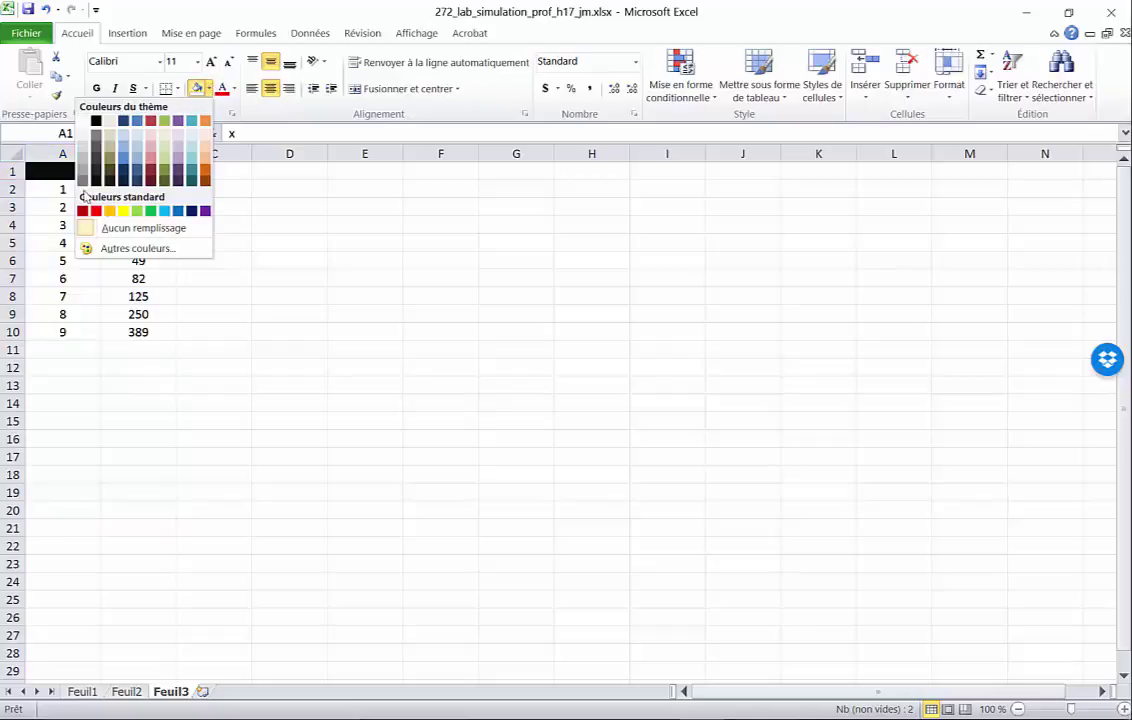
{"action": "left_click", "coordinate": [84, 175]}
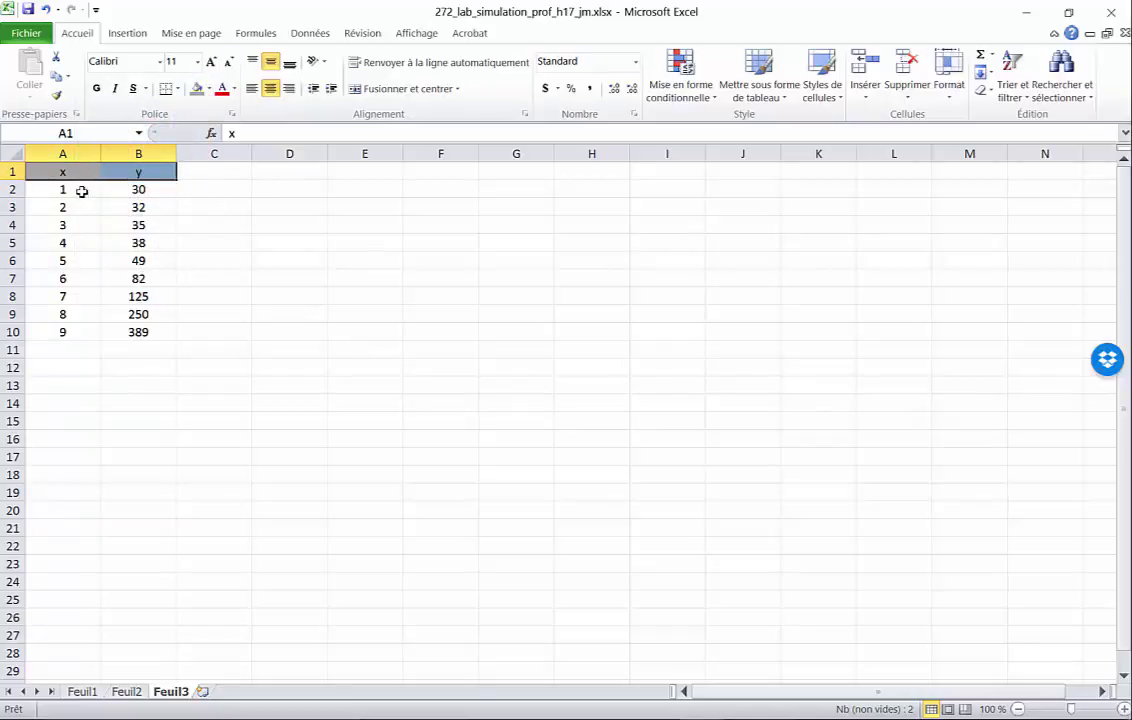
Step: Insert a markers-only scatter chart from A2:B10 and place it beside the data at the top of the sheet
{"action": "left_click_drag", "start_coordinate": [70, 190], "coordinate": [135, 333]}
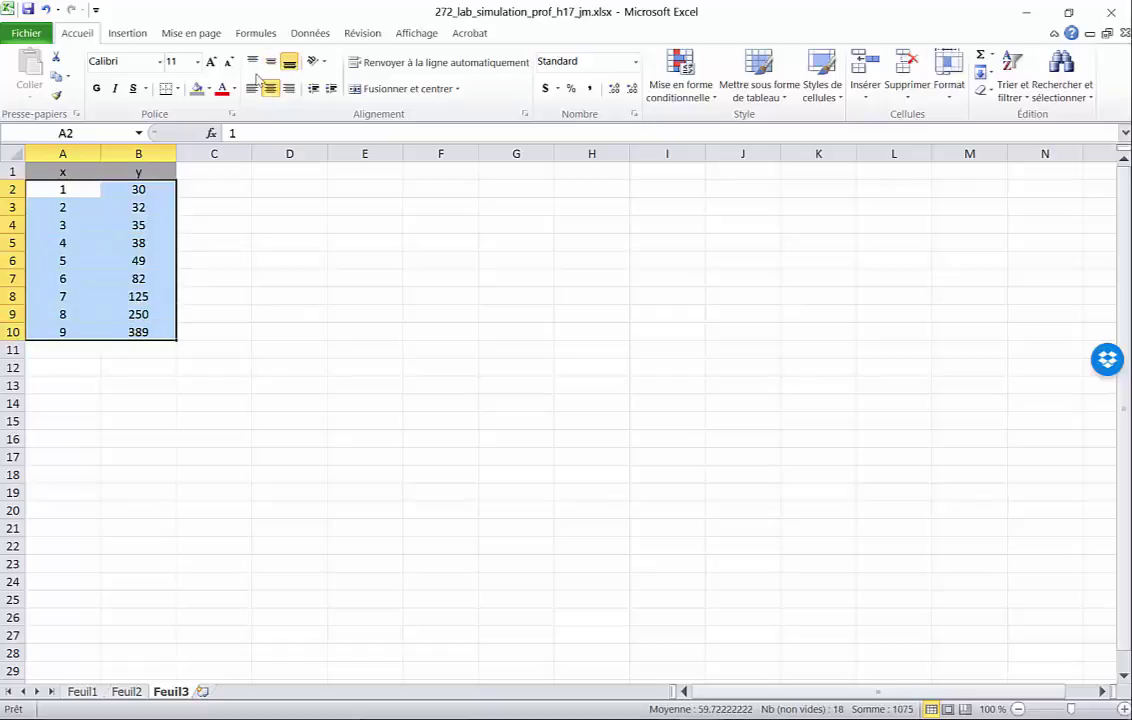
{"action": "left_click", "coordinate": [128, 33]}
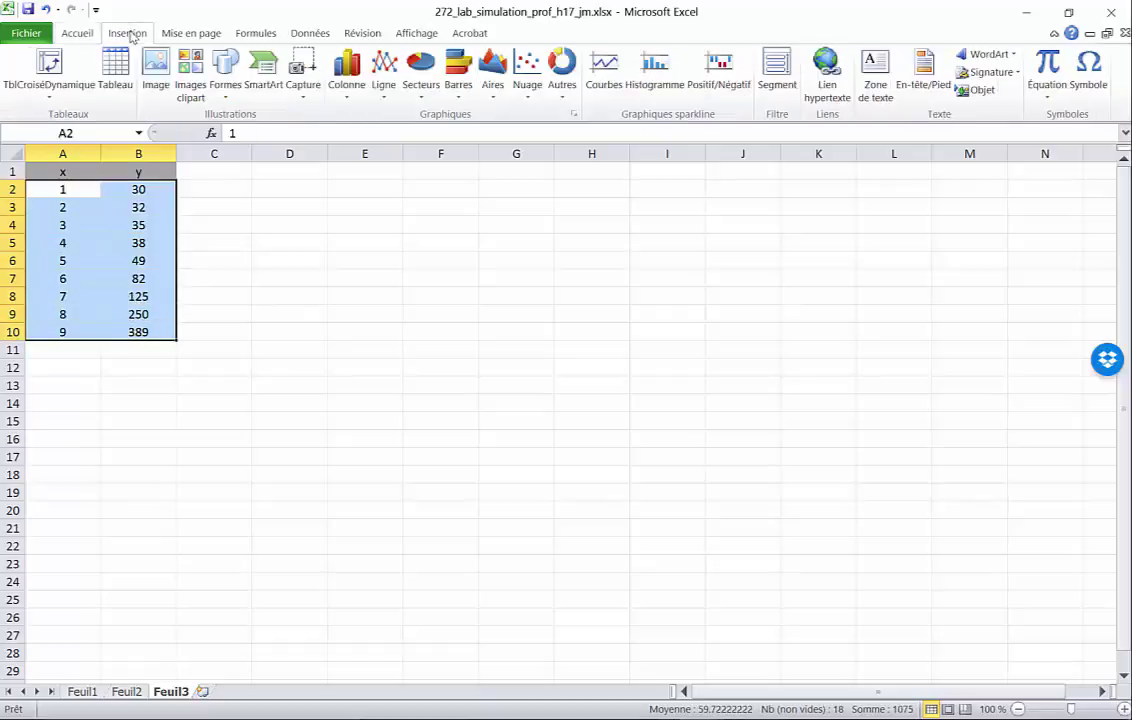
{"action": "left_click", "coordinate": [527, 68]}
{"action": "left_click", "coordinate": [400, 148]}
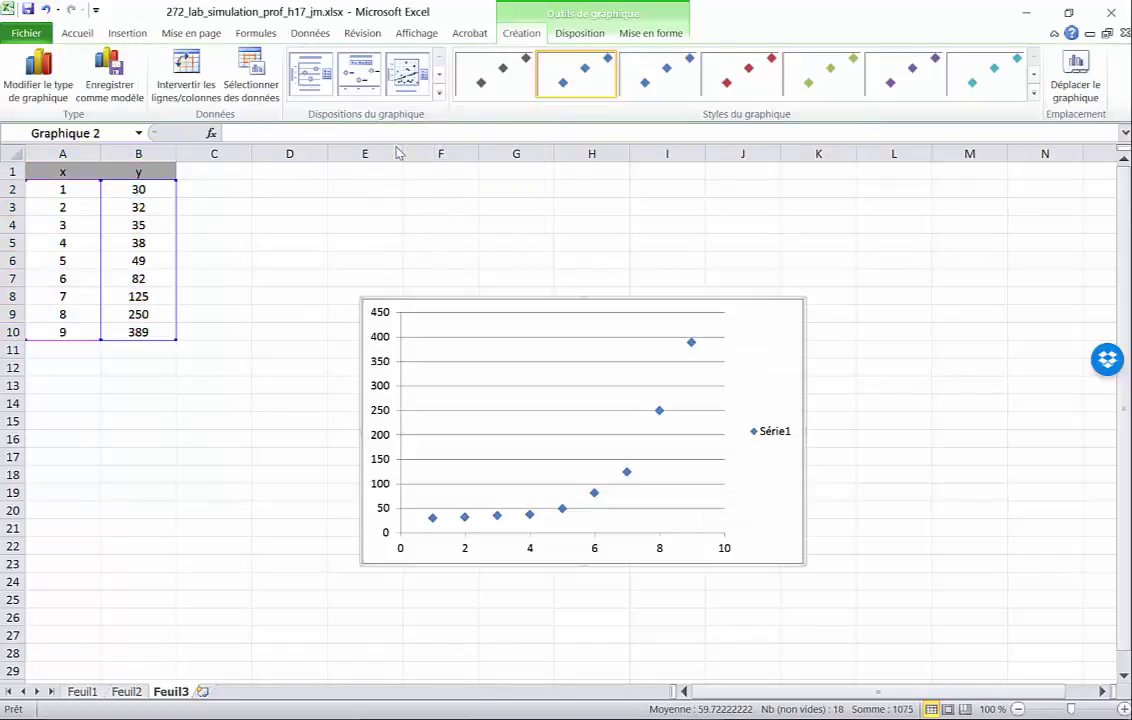
{"action": "left_click_drag", "start_coordinate": [755, 313], "coordinate": [630, 187]}
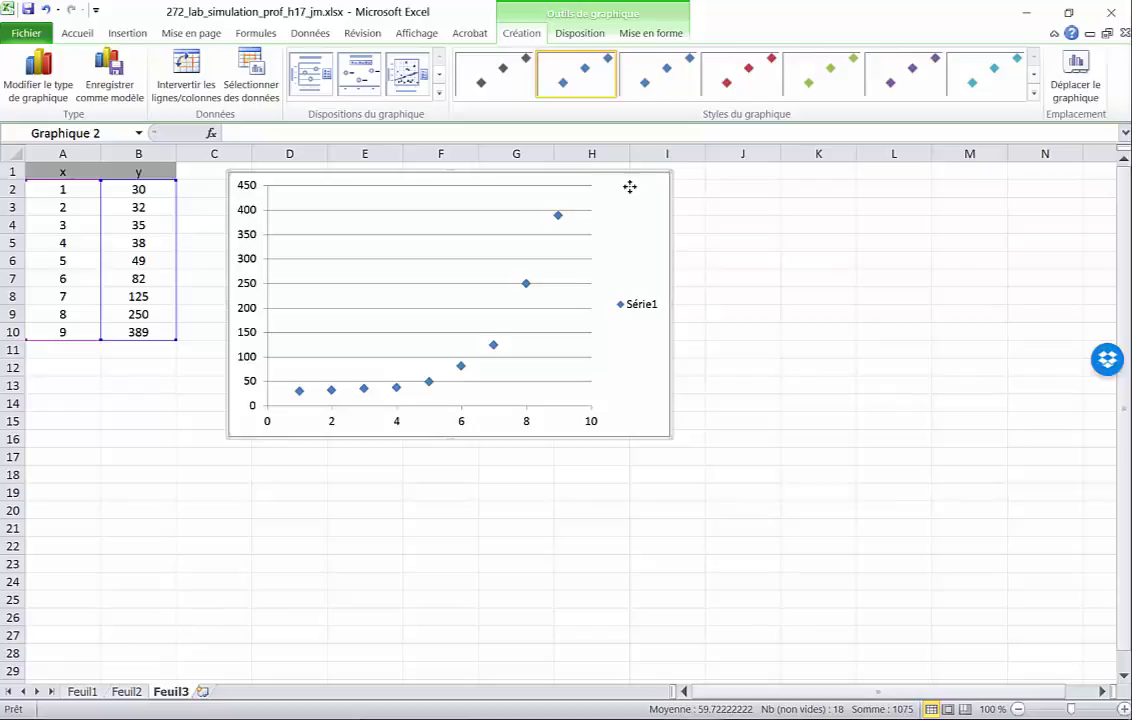
Step: Add the chart title "y en fonction de x" above the plot
{"action": "left_click", "coordinate": [578, 33]}
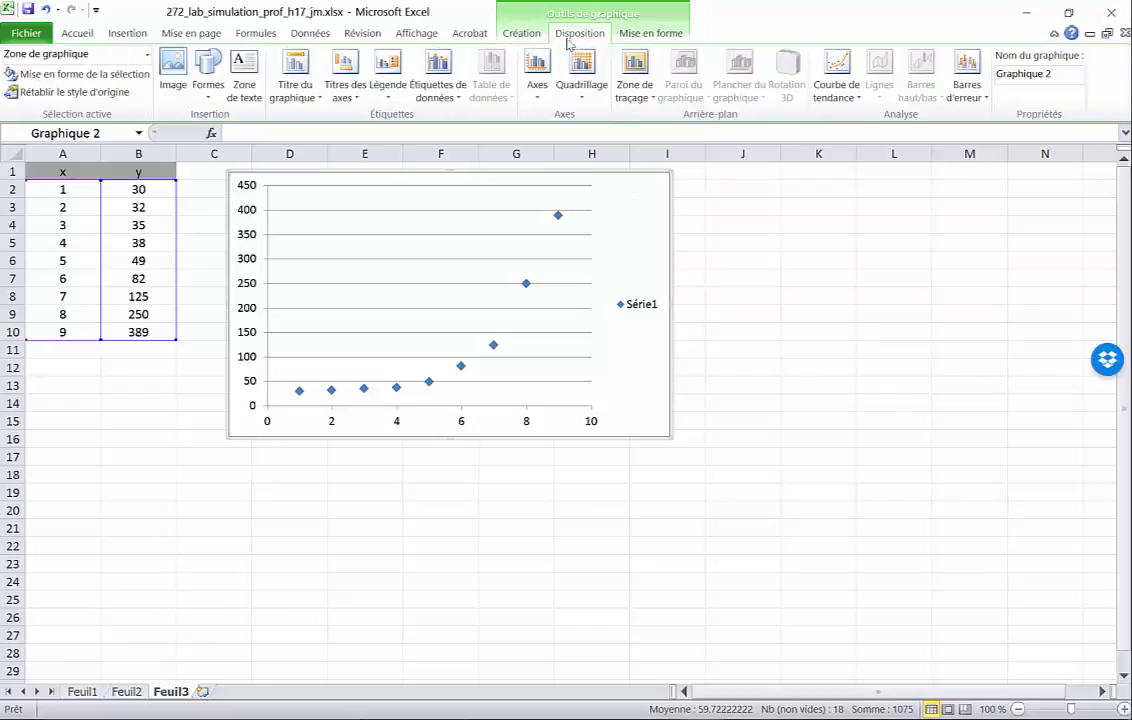
{"action": "left_click", "coordinate": [296, 92]}
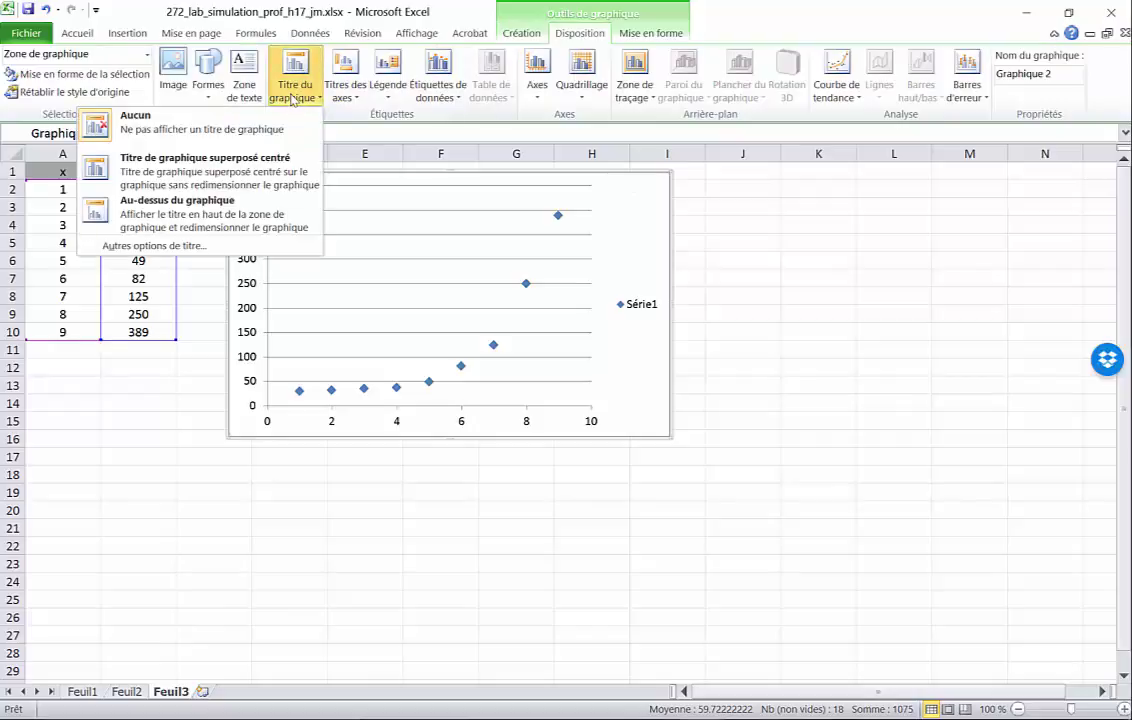
{"action": "left_click", "coordinate": [185, 207]}
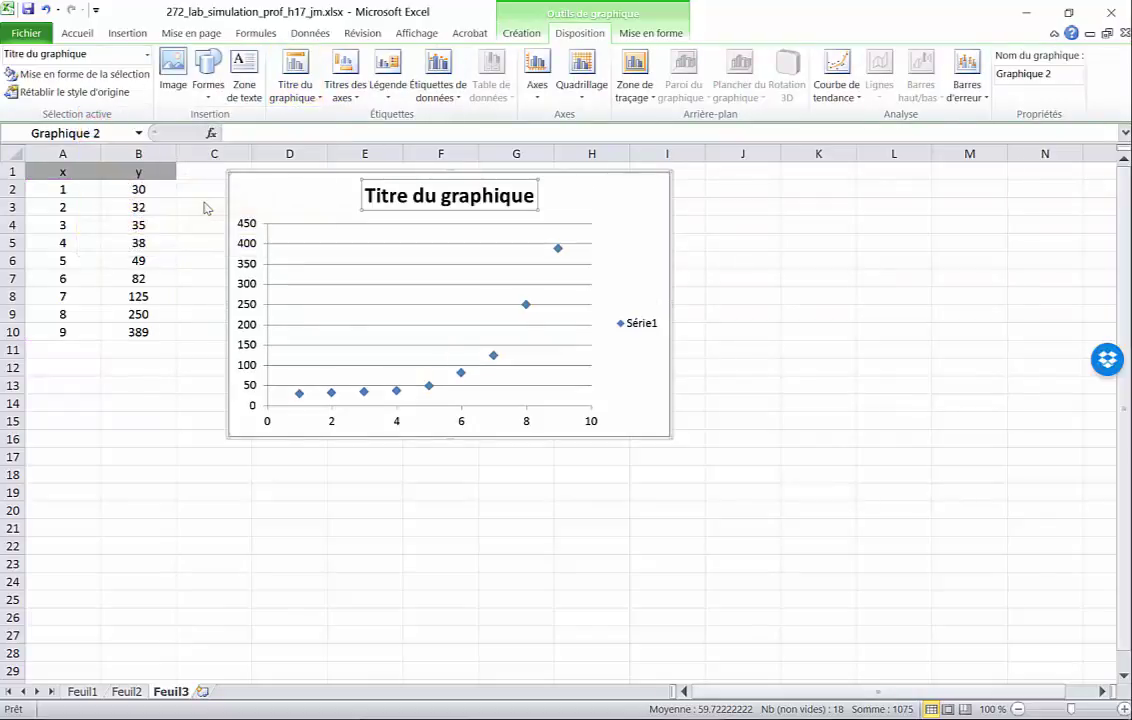
{"action": "type", "text": "y en fo"}
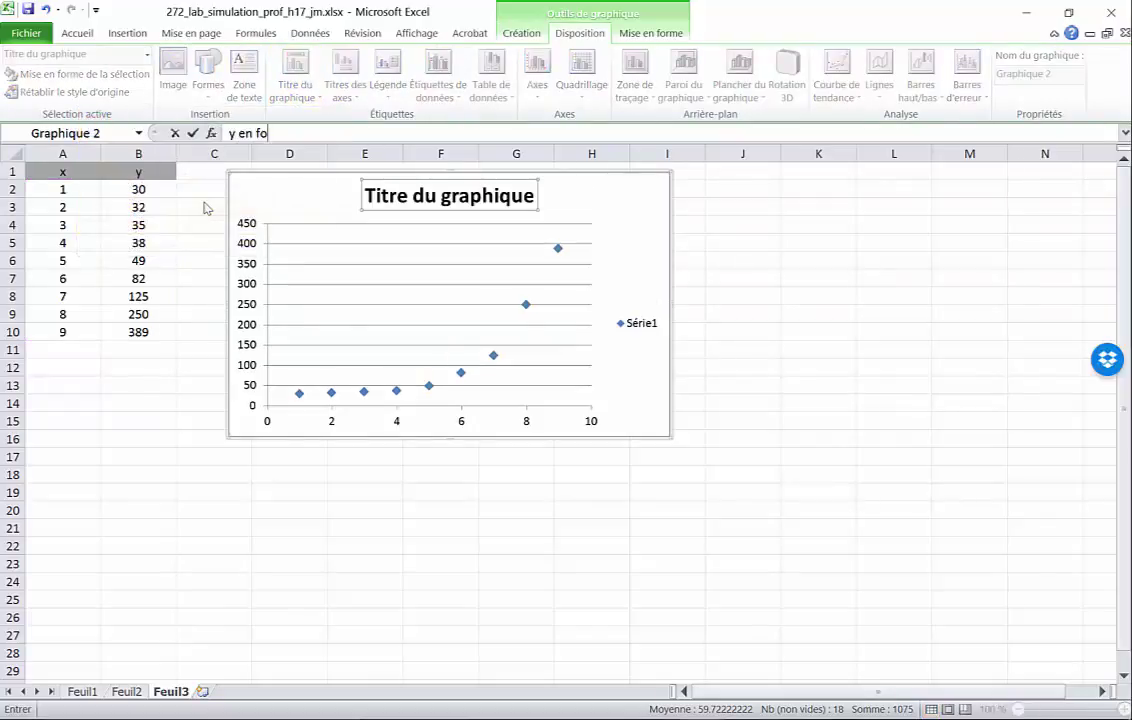
{"action": "type", "text": "nction de  x"}
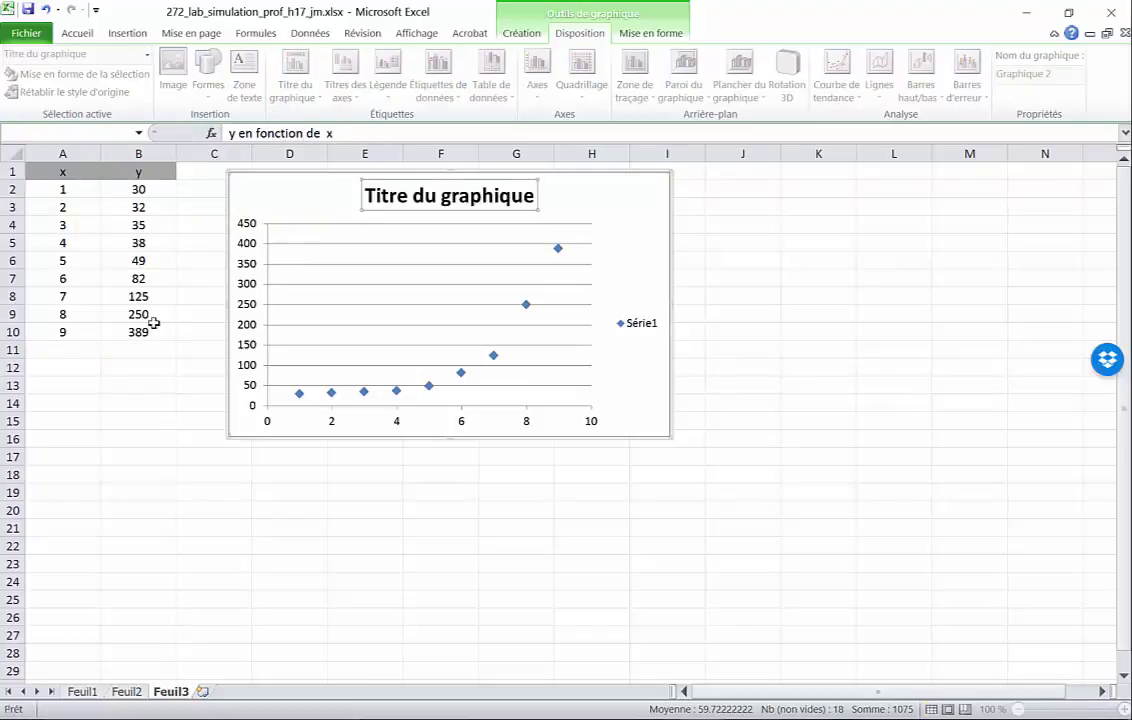
{"action": "key", "text": "Return"}
Step: Set the chart title's font size to 12
{"action": "left_click", "coordinate": [77, 33]}
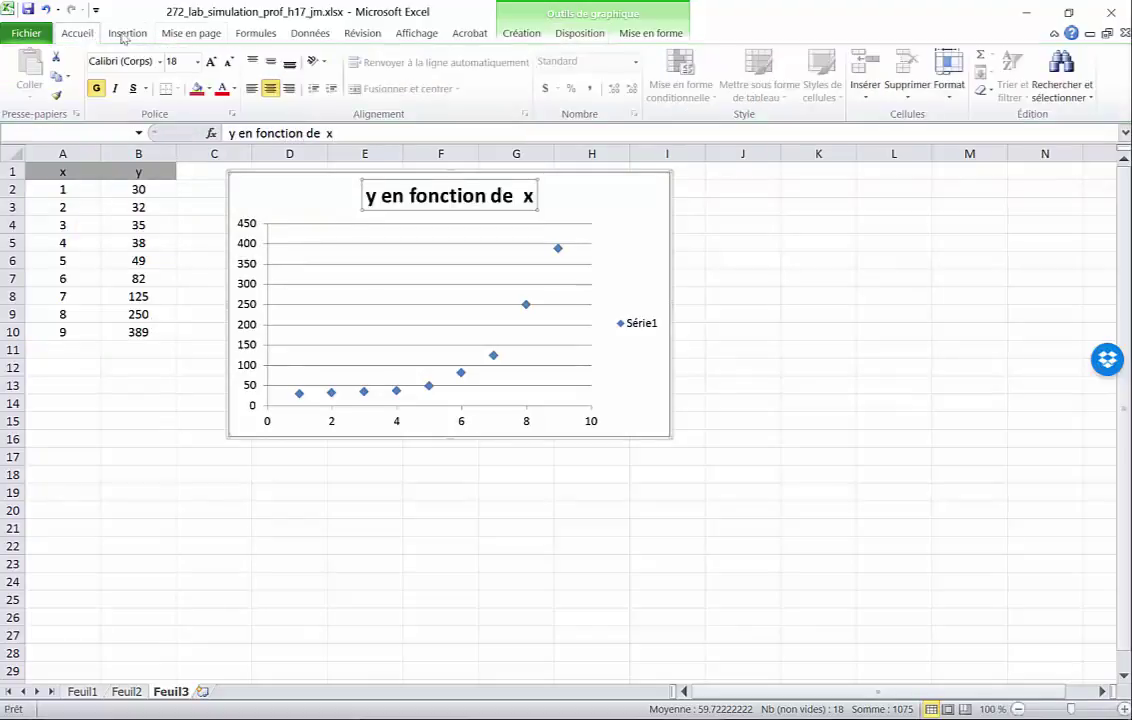
{"action": "left_click", "coordinate": [198, 61]}
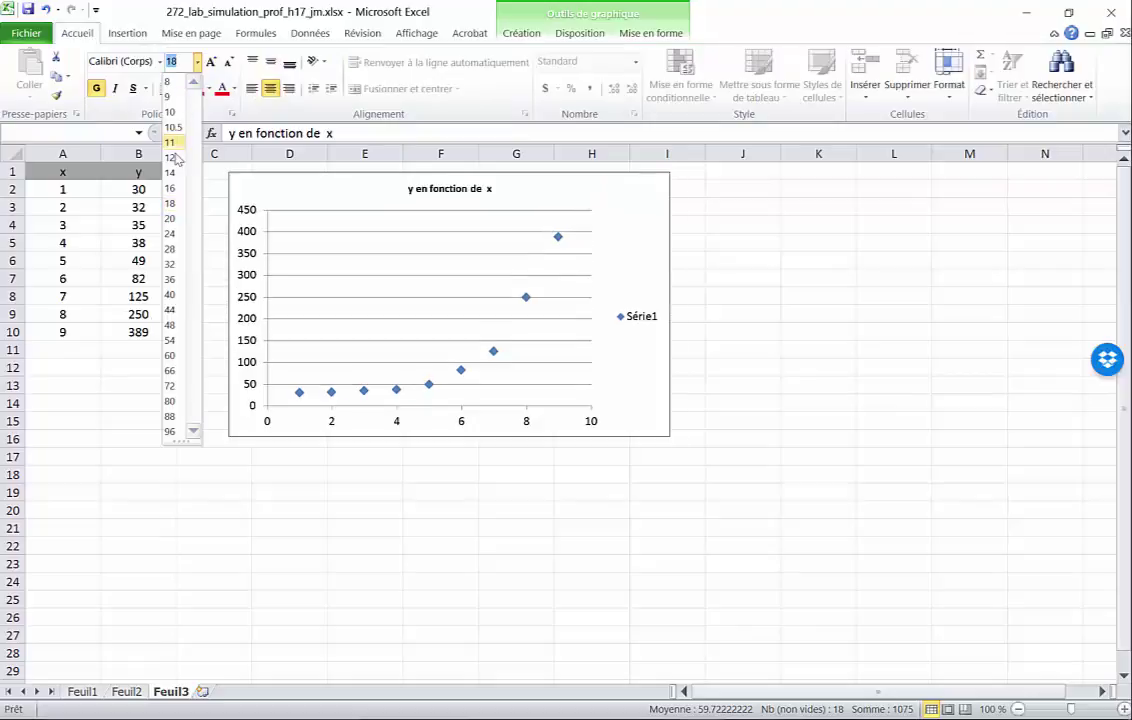
{"action": "left_click", "coordinate": [172, 158]}
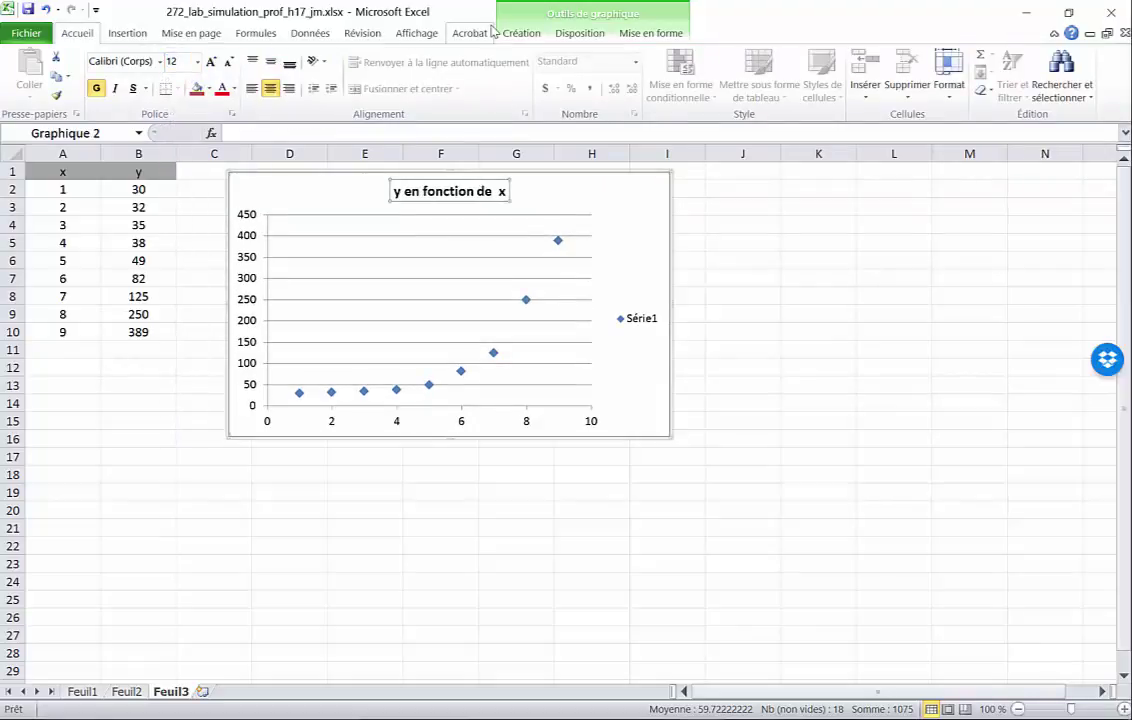
Step: Add a rotated vertical axis title reading "y (unités)"
{"action": "left_click", "coordinate": [571, 35]}
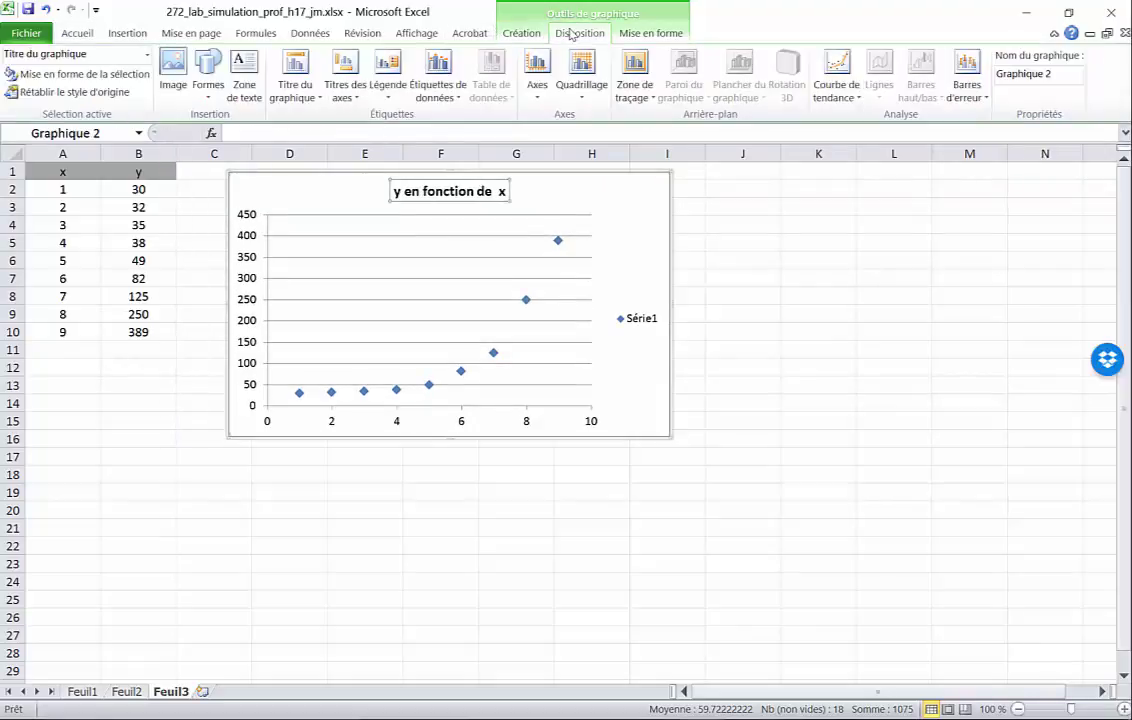
{"action": "left_click", "coordinate": [330, 88]}
{"action": "mouse_move", "coordinate": [258, 138]}
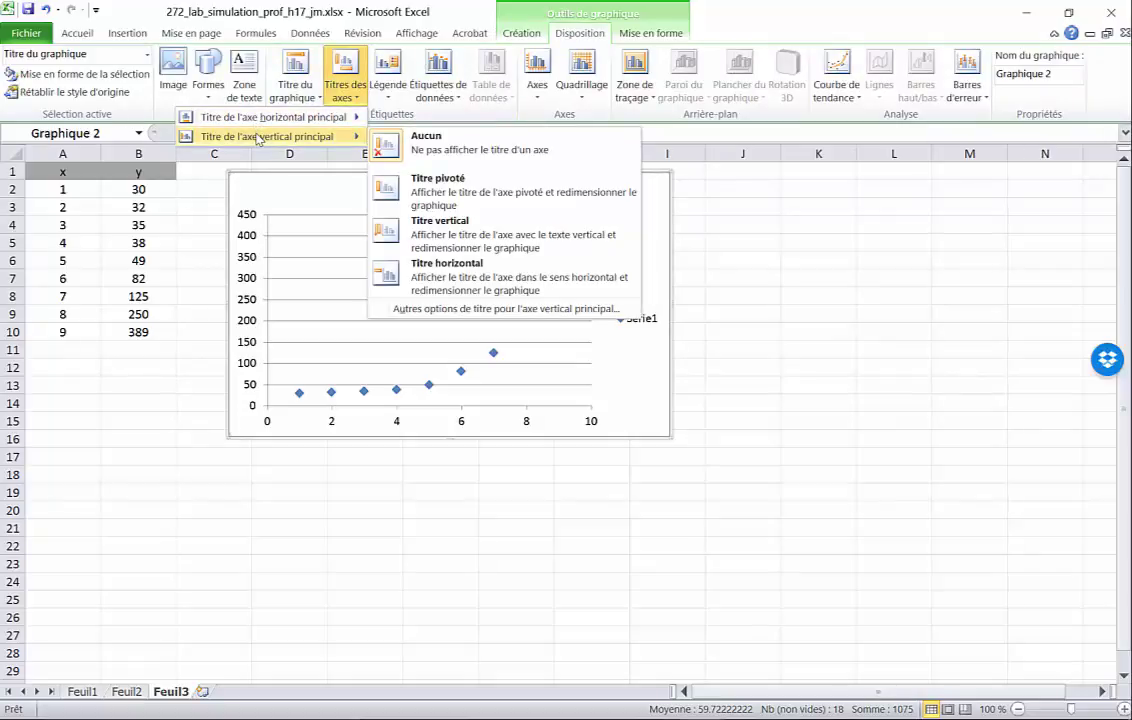
{"action": "left_click", "coordinate": [433, 187]}
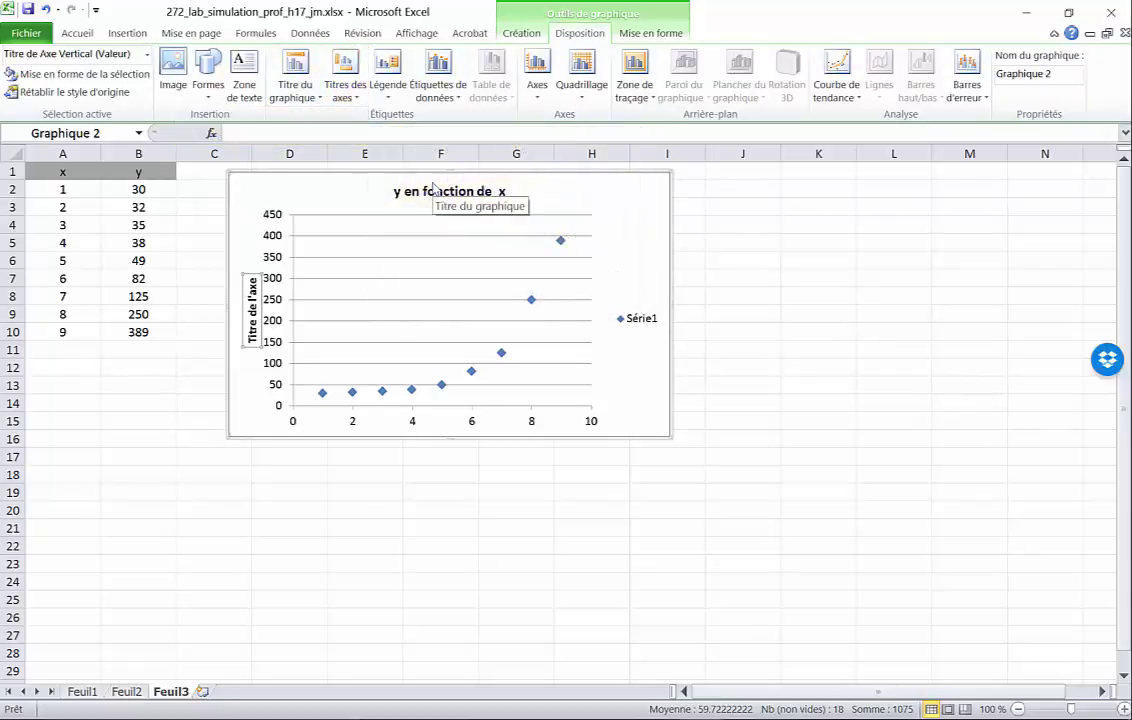
{"action": "type", "text": "y (unit"}
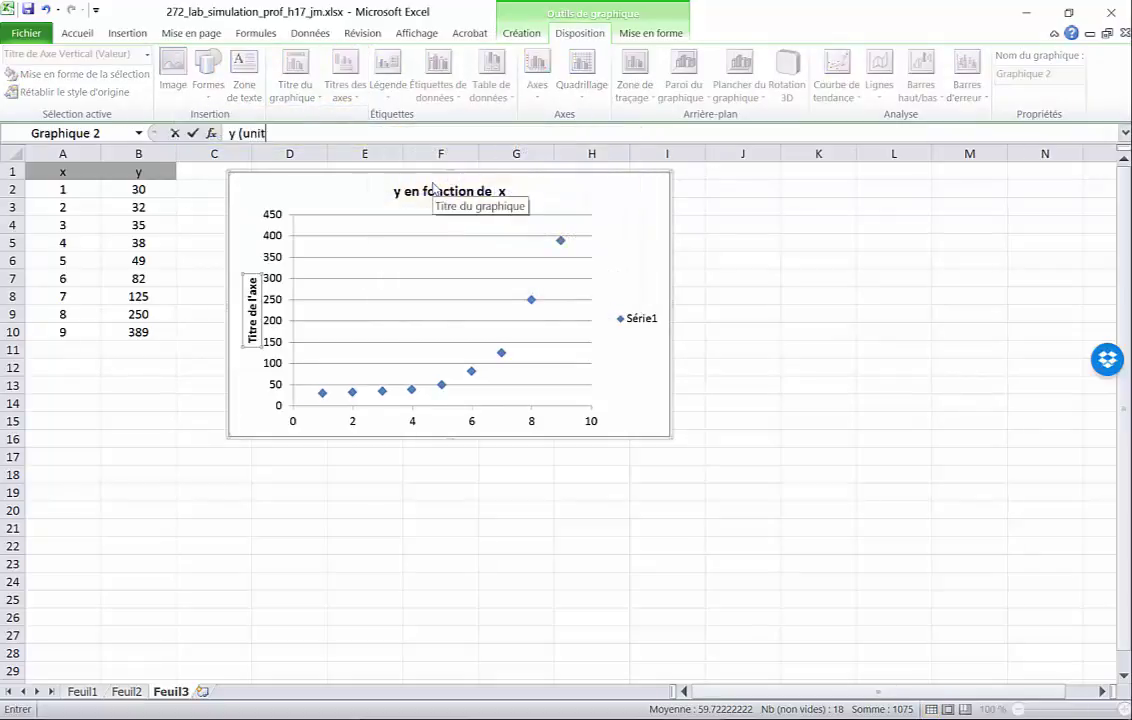
{"action": "type", "text": "és)"}
{"action": "key", "text": "Return"}
Step: Add the title "x (unités)" below the horizontal axis and delete the chart's gridlines
{"action": "left_click", "coordinate": [335, 95]}
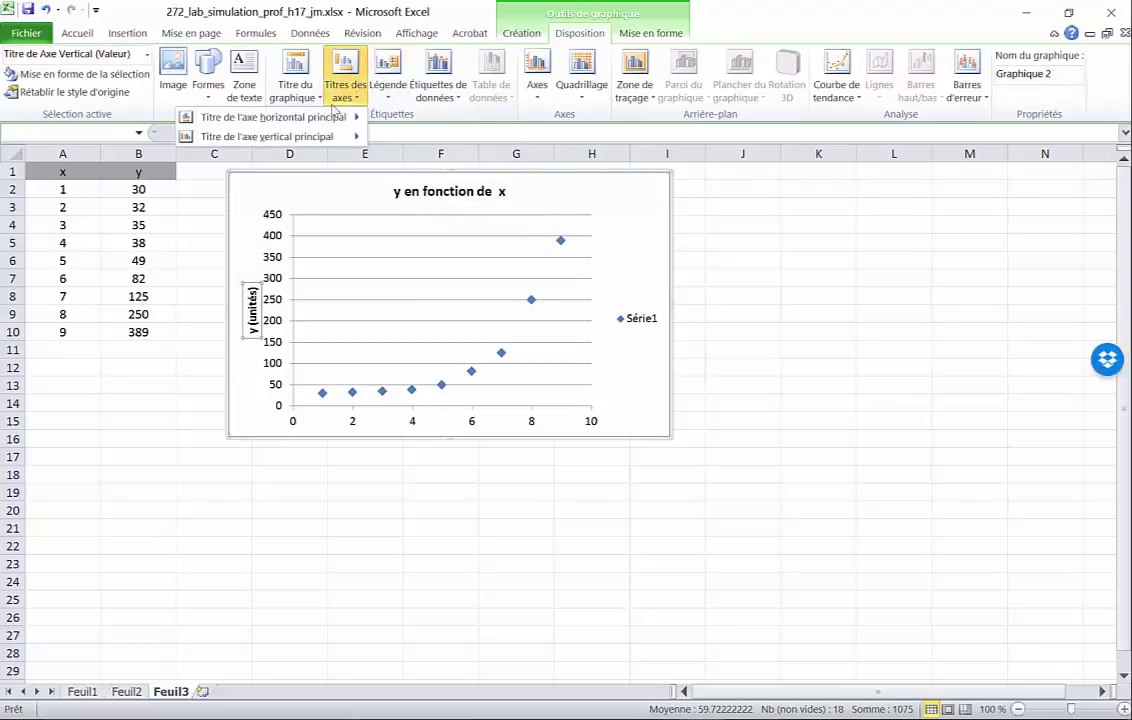
{"action": "mouse_move", "coordinate": [314, 122]}
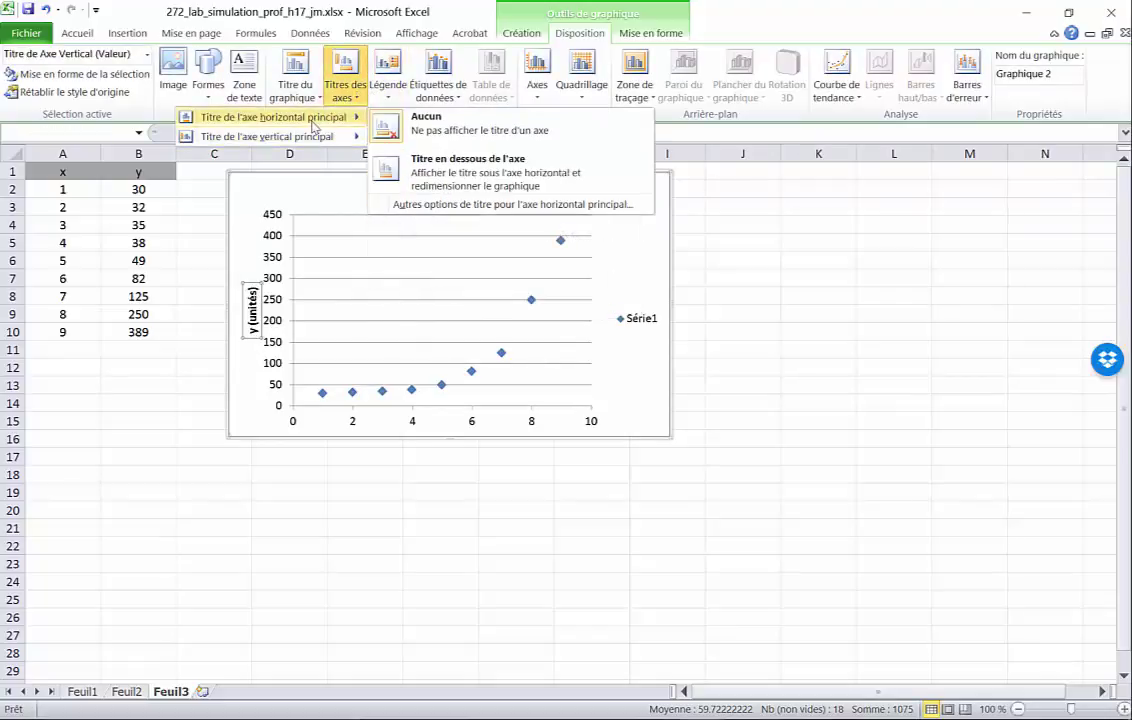
{"action": "left_click", "coordinate": [466, 172]}
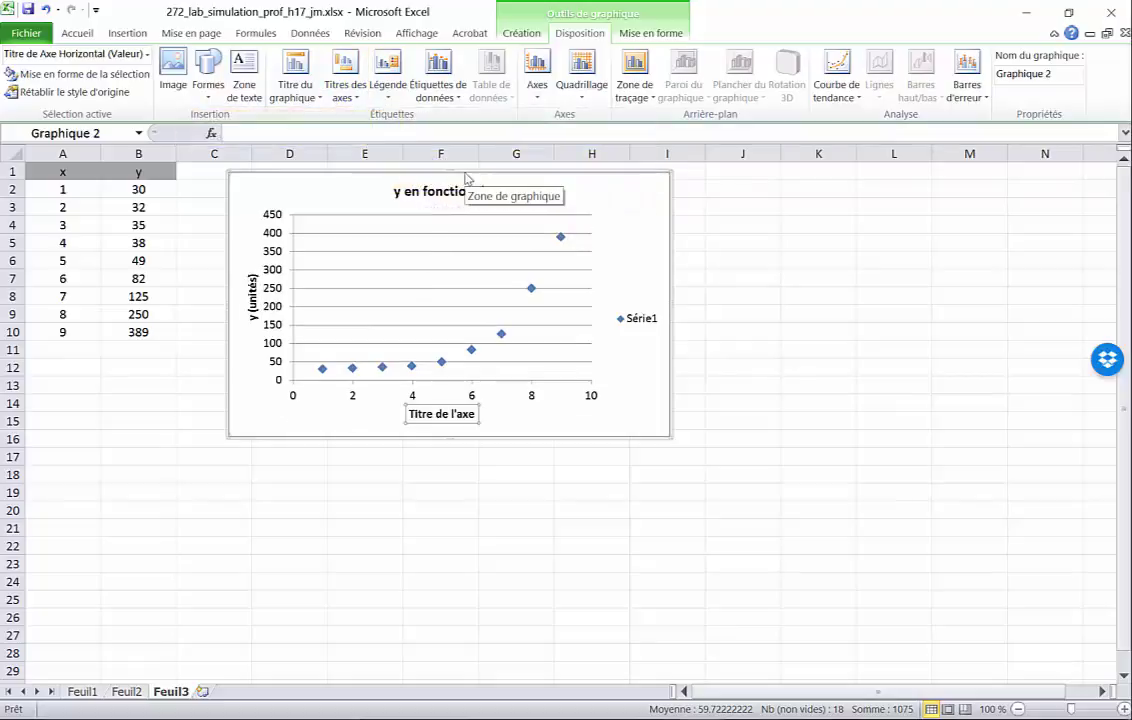
{"action": "type", "text": "x (unités)"}
{"action": "key", "text": "Return"}
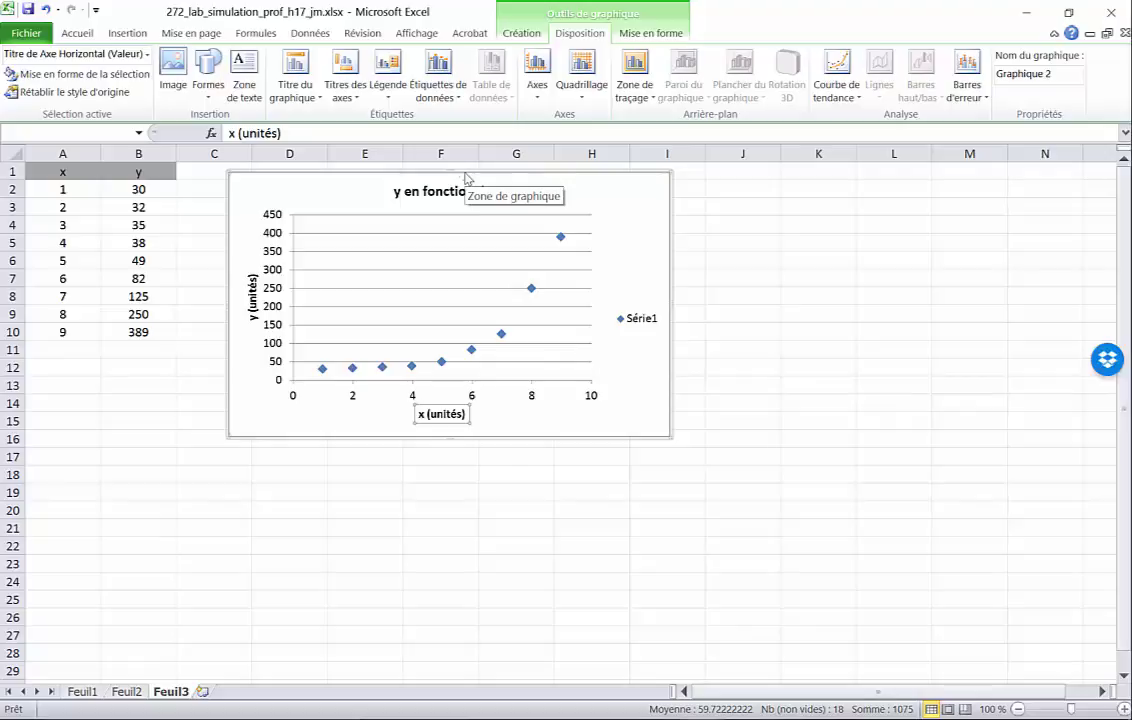
{"action": "right_click", "coordinate": [468, 238]}
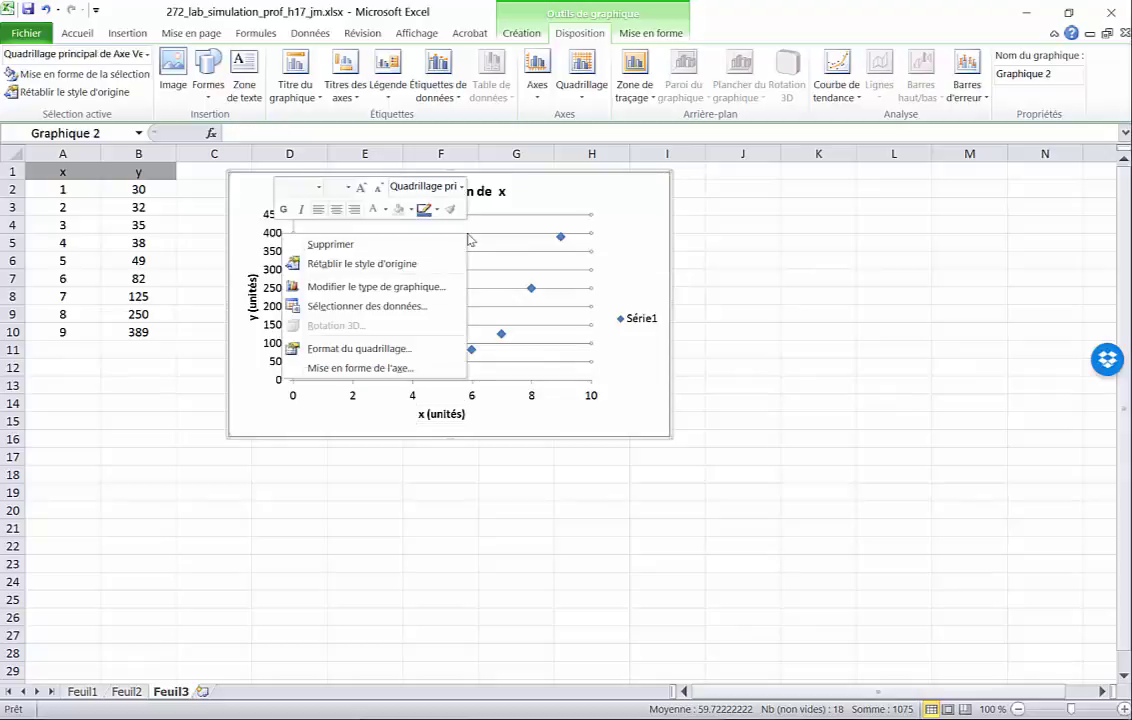
{"action": "left_click", "coordinate": [398, 244]}
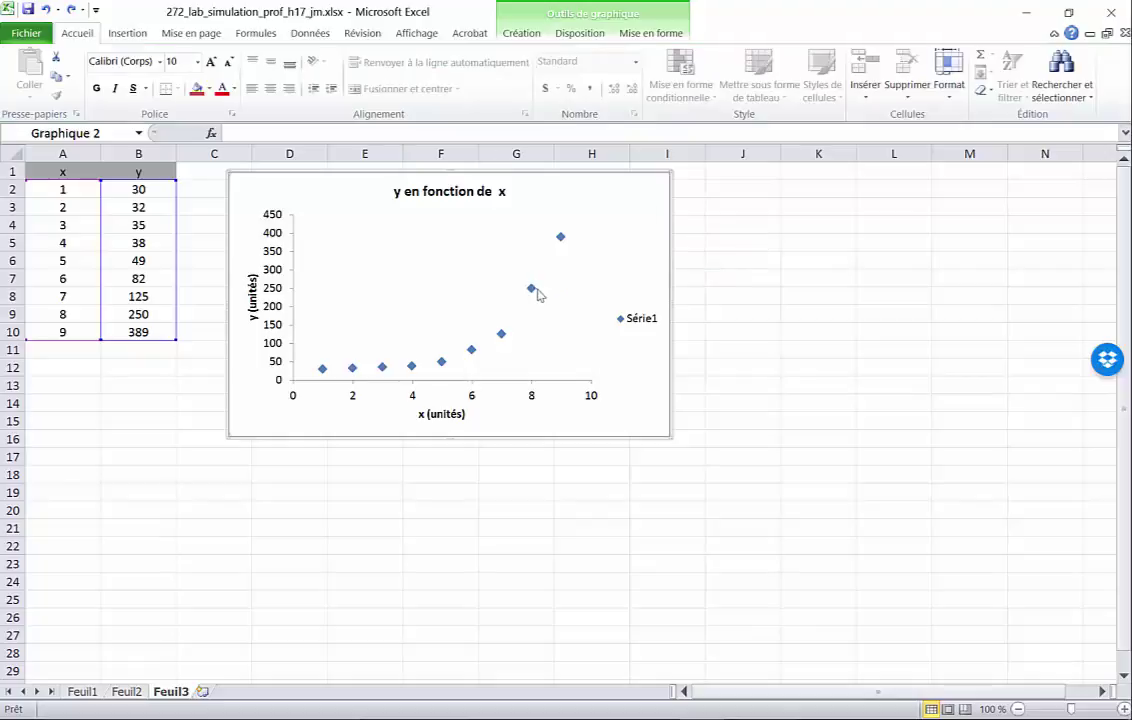
Step: Add an exponential trendline to the data series, displaying its equation and R² on the chart
{"action": "mouse_move", "coordinate": [533, 292]}
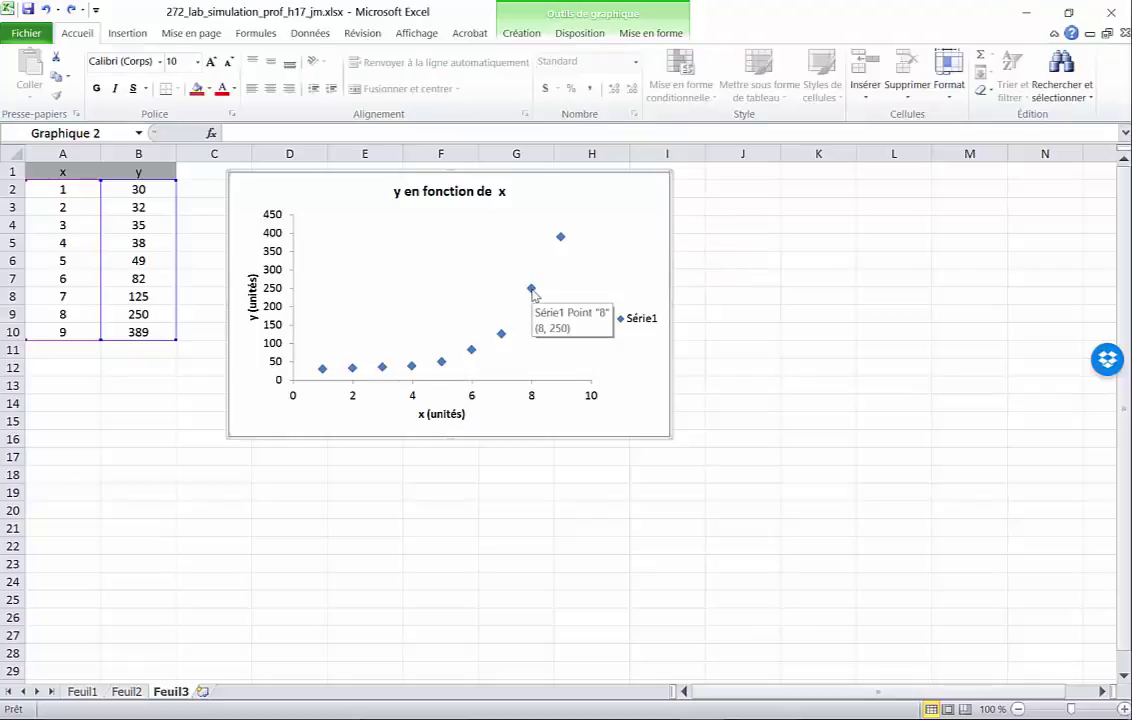
{"action": "right_click", "coordinate": [533, 292]}
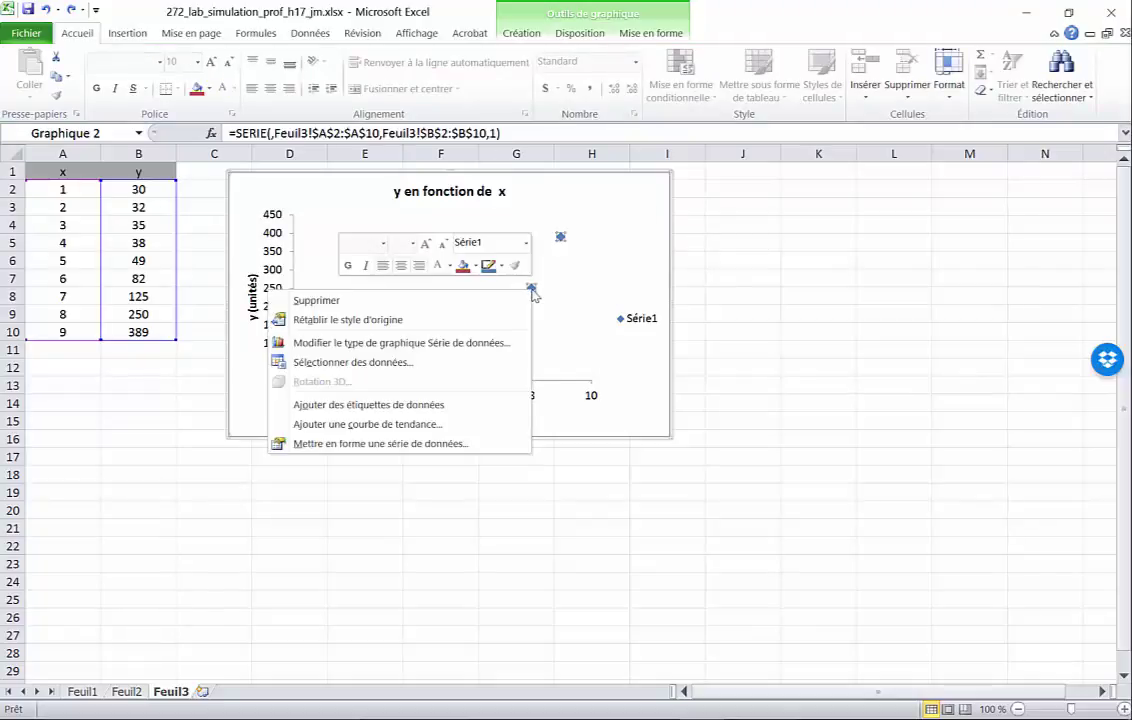
{"action": "left_click", "coordinate": [392, 425]}
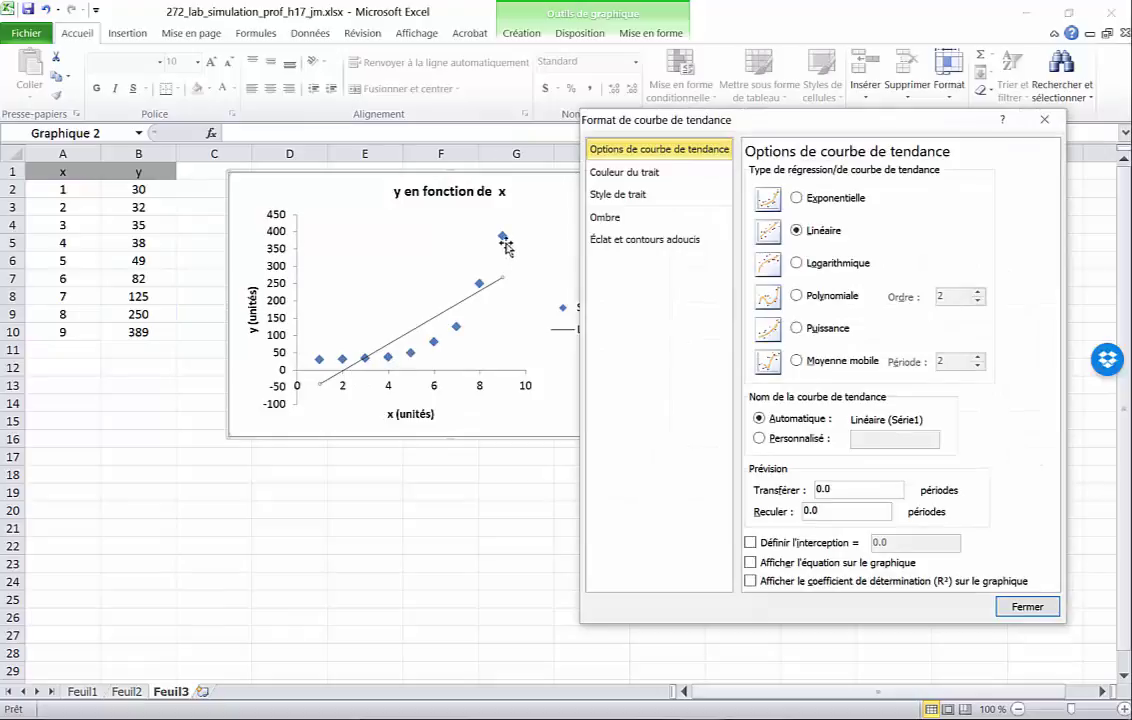
{"action": "left_click", "coordinate": [798, 199]}
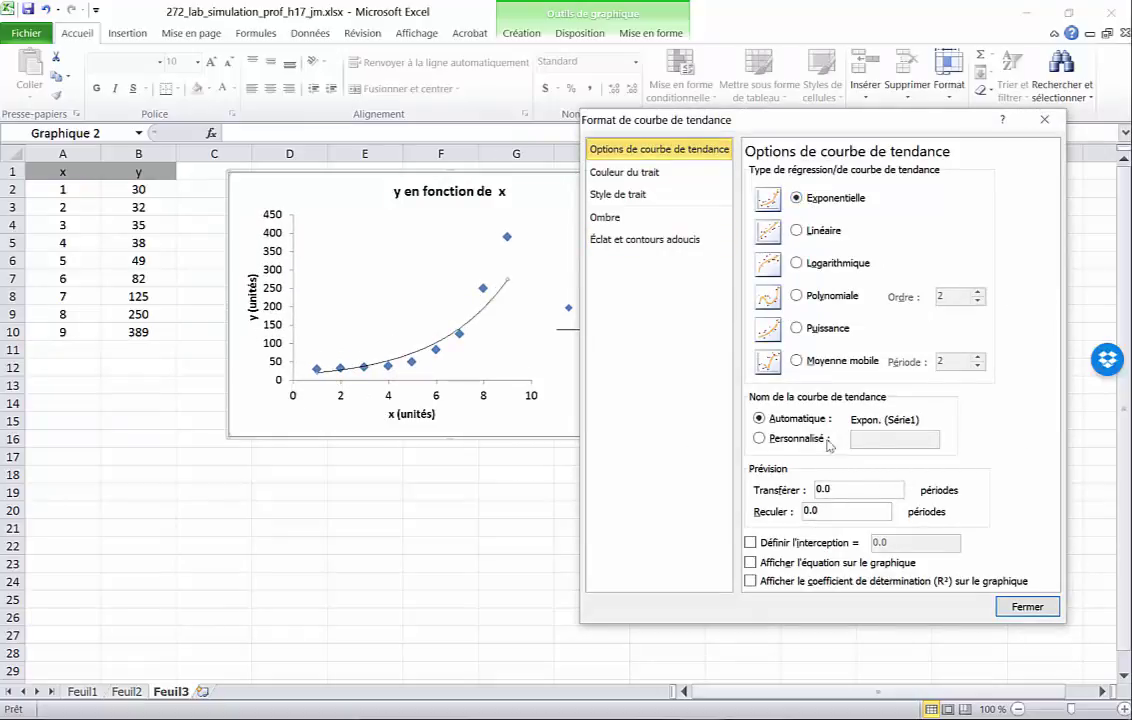
{"action": "left_click", "coordinate": [751, 563]}
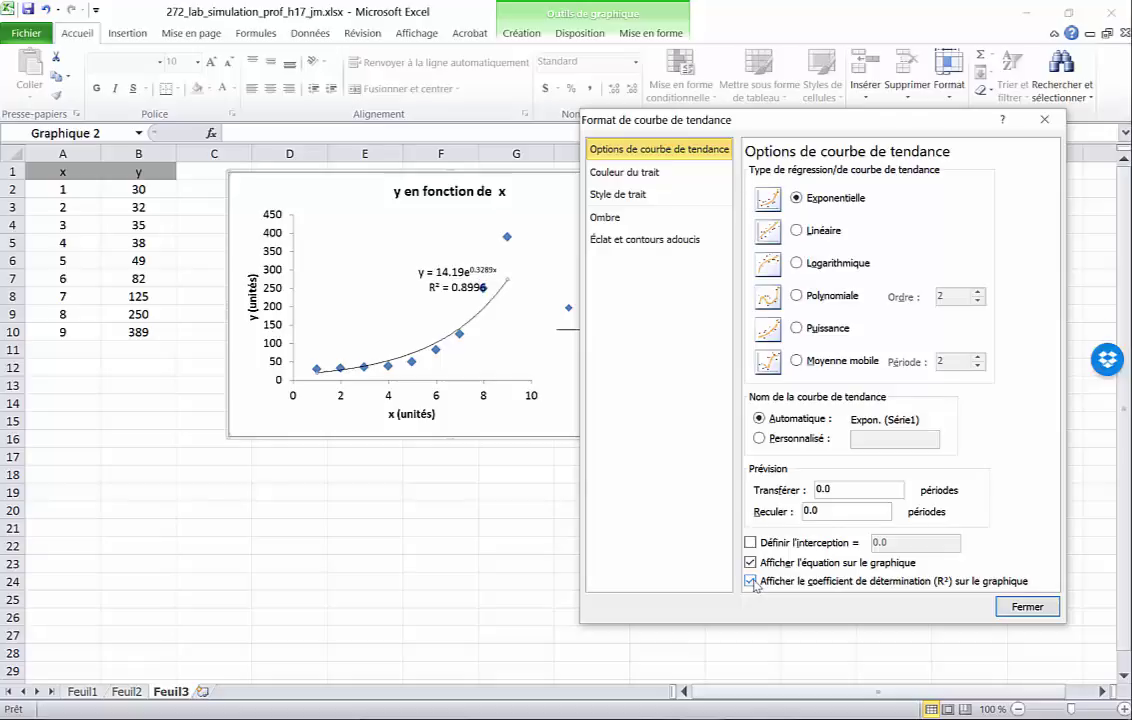
Step: Format the trendline as a solid red line with a width of 1.5 pt
{"action": "left_click", "coordinate": [668, 181]}
{"action": "left_click", "coordinate": [750, 191]}
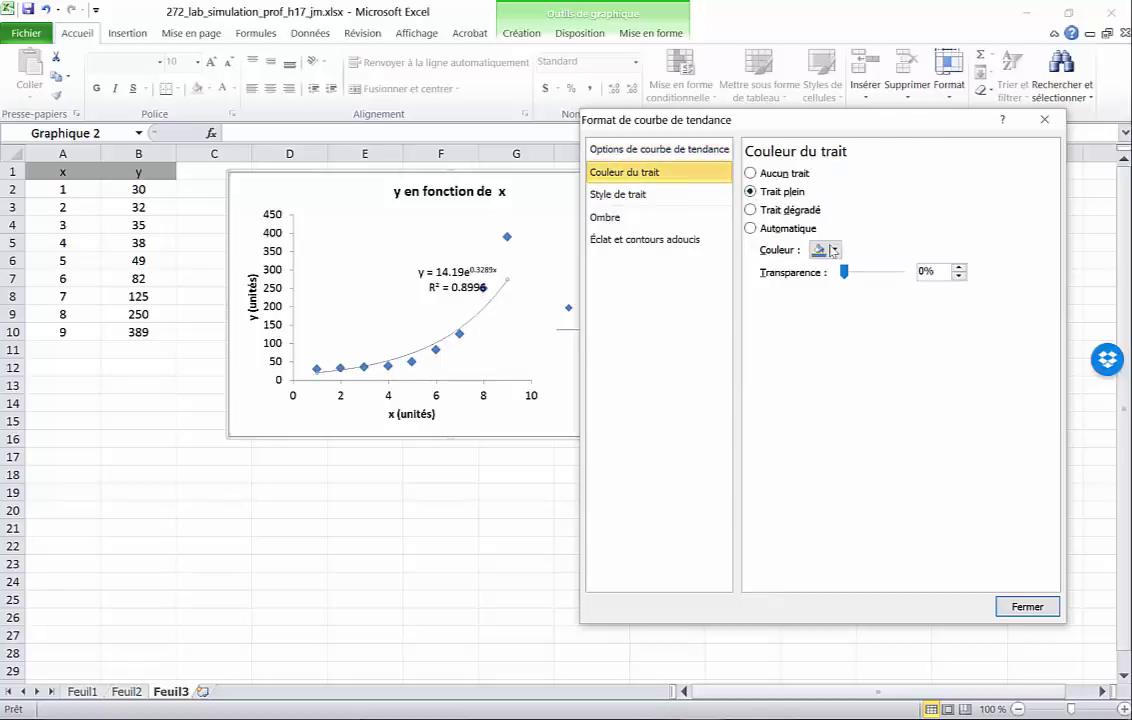
{"action": "left_click", "coordinate": [832, 250]}
{"action": "left_click", "coordinate": [726, 364]}
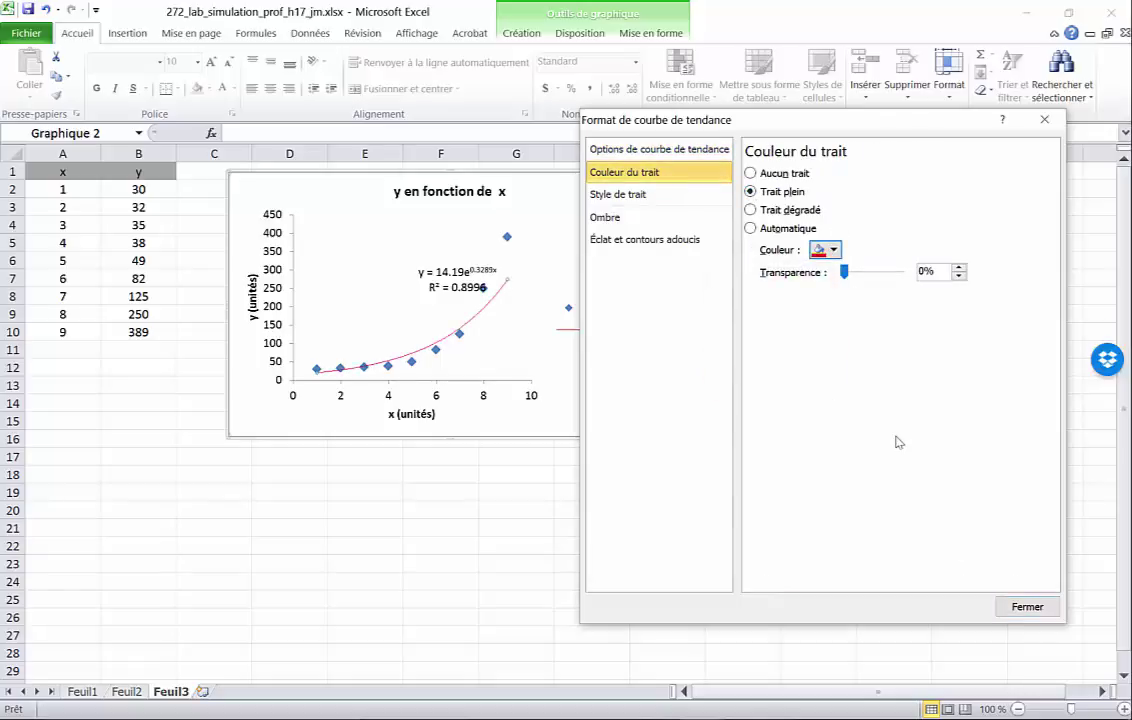
{"action": "left_click", "coordinate": [679, 196]}
{"action": "left_click", "coordinate": [897, 168]}
{"action": "left_click", "coordinate": [897, 168]}
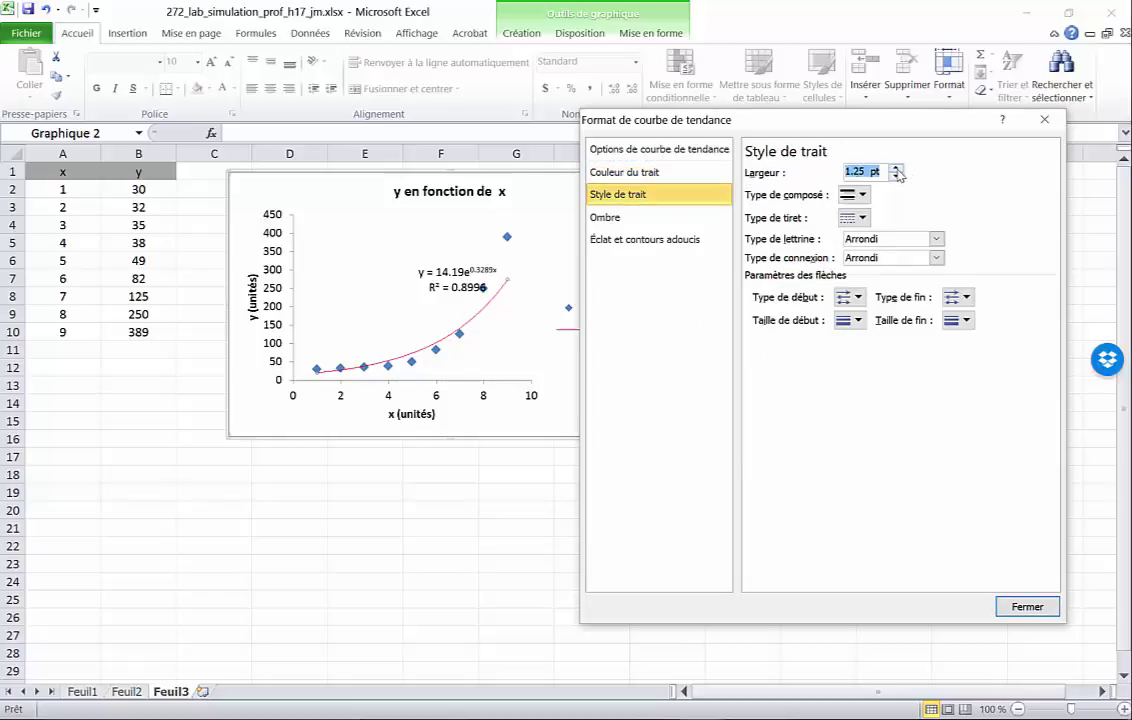
{"action": "left_click", "coordinate": [897, 168]}
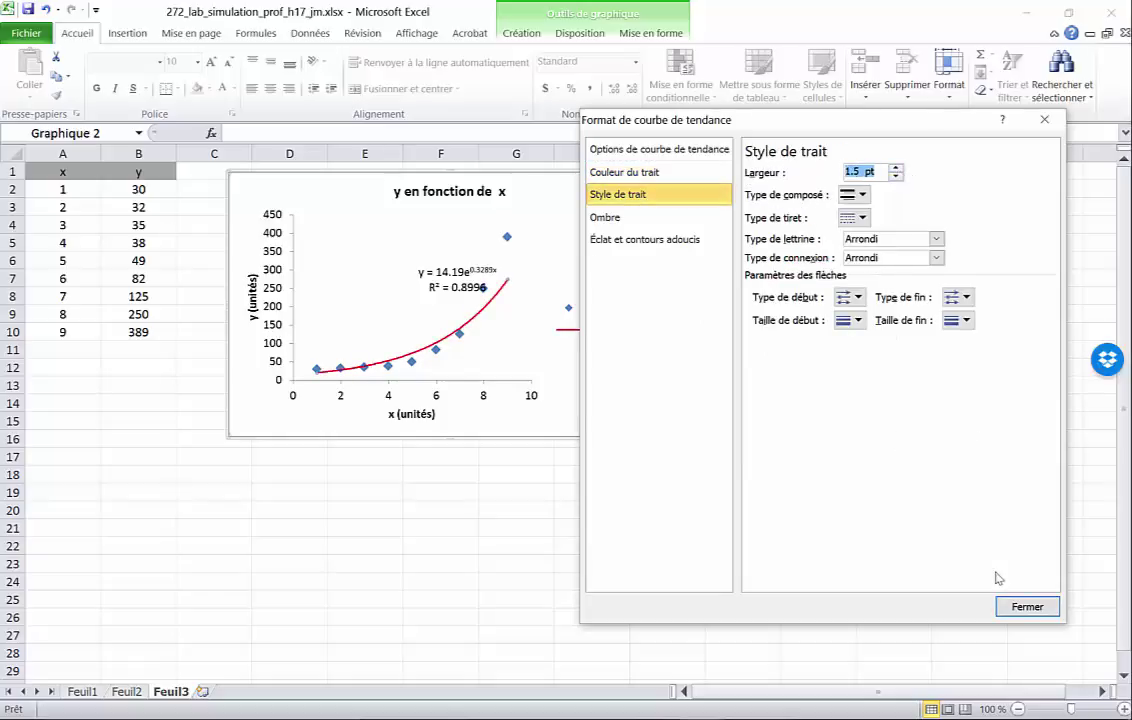
Step: Move the exponential trendline's equation and R² label clear of the data points and colour its text red
{"action": "left_click", "coordinate": [1017, 609]}
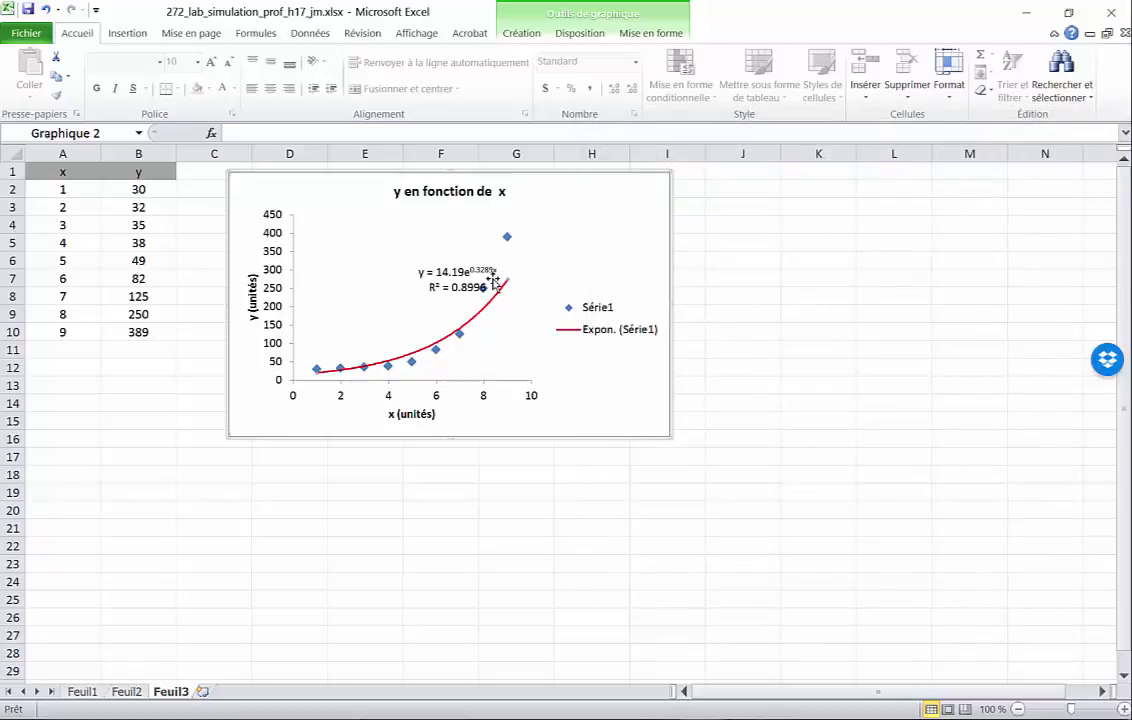
{"action": "left_click_drag", "start_coordinate": [452, 285], "coordinate": [407, 278]}
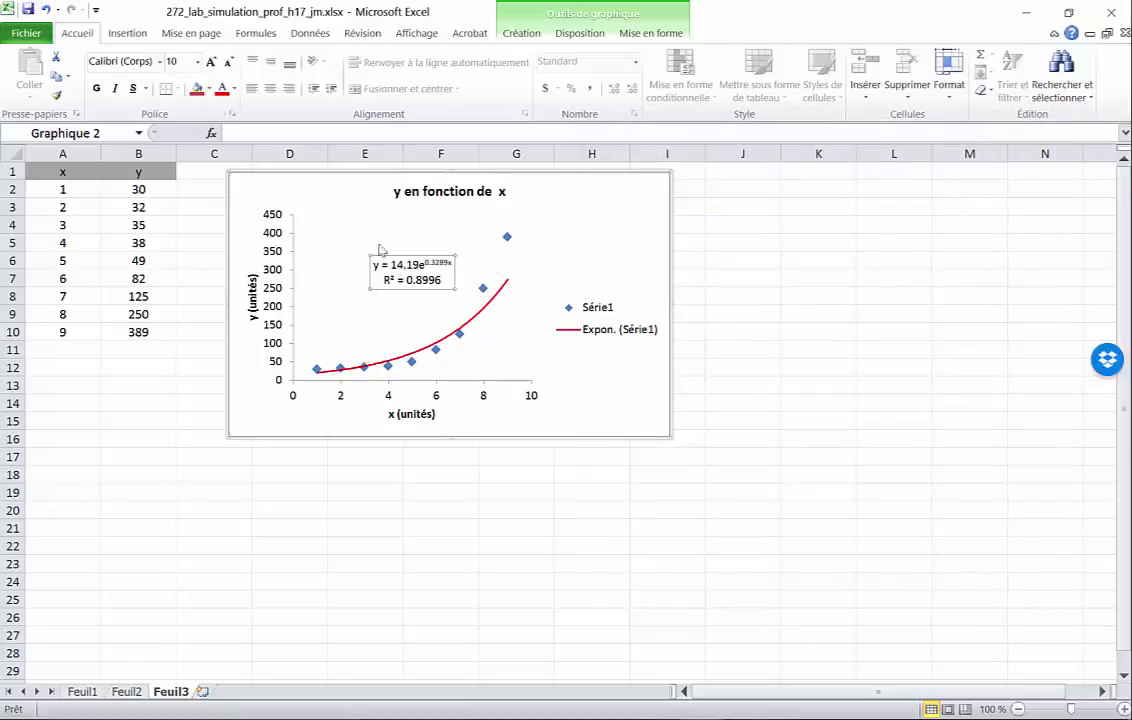
{"action": "left_click", "coordinate": [222, 92]}
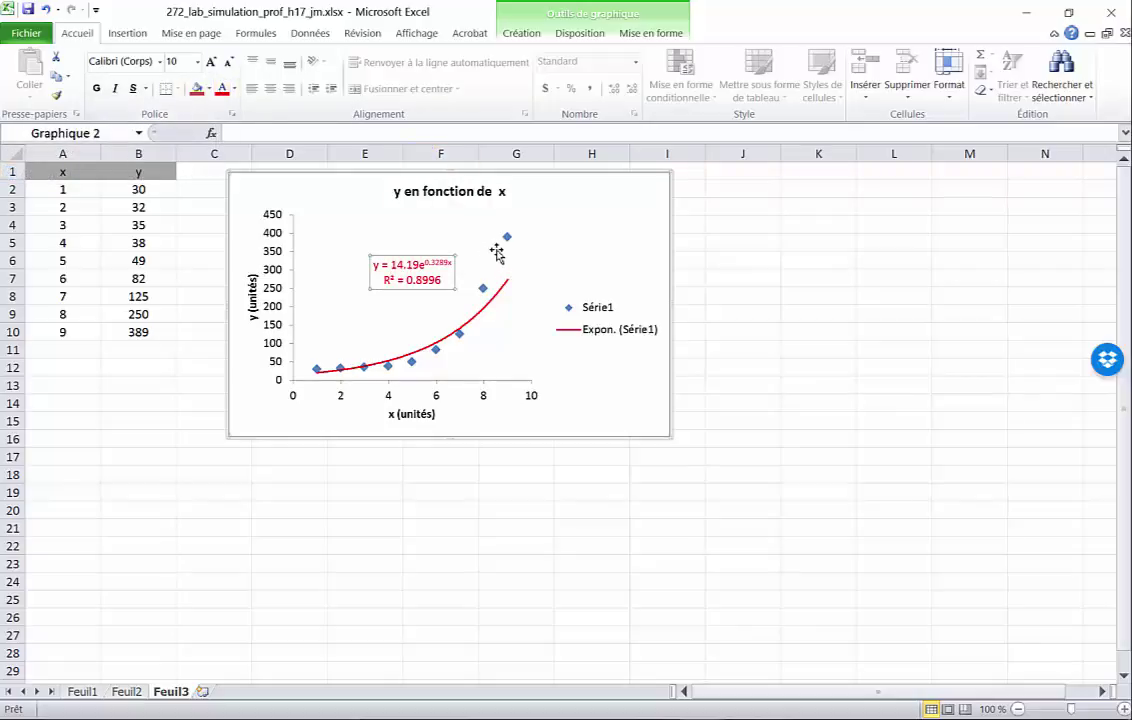
Step: Add a power (Puissance) trendline to the data series, displaying its equation and R² on the chart
{"action": "mouse_move", "coordinate": [508, 242]}
{"action": "right_click", "coordinate": [507, 239]}
{"action": "left_click", "coordinate": [360, 440]}
{"action": "left_click", "coordinate": [797, 328]}
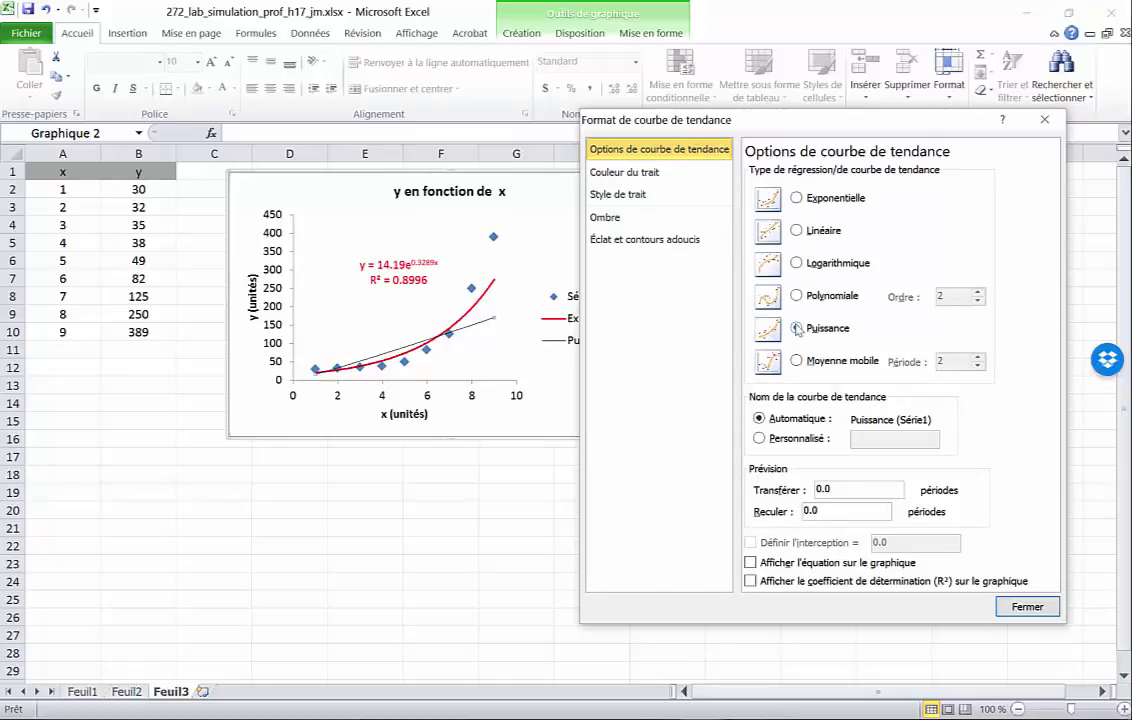
{"action": "left_click", "coordinate": [750, 563]}
{"action": "left_click", "coordinate": [750, 581]}
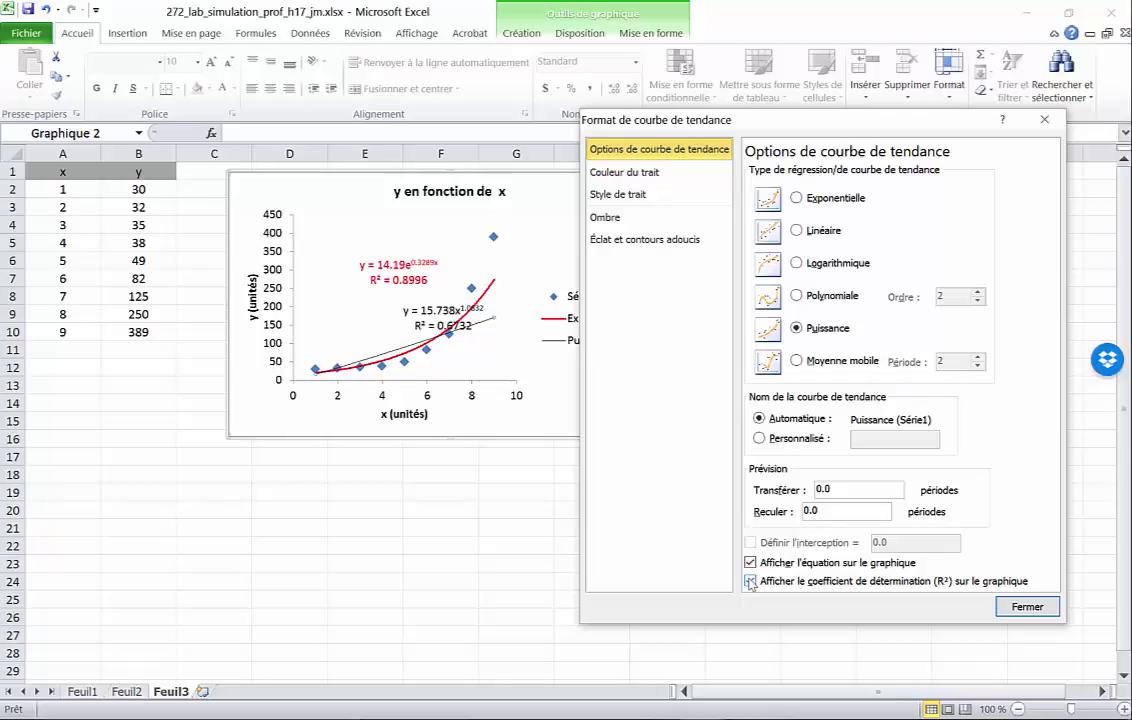
Step: Set the power trendline's width to 1.5 pt and move its equation label above the low-x end of the curve
{"action": "left_click", "coordinate": [688, 196]}
{"action": "left_click", "coordinate": [896, 168]}
{"action": "left_click", "coordinate": [896, 168]}
{"action": "left_click", "coordinate": [896, 168]}
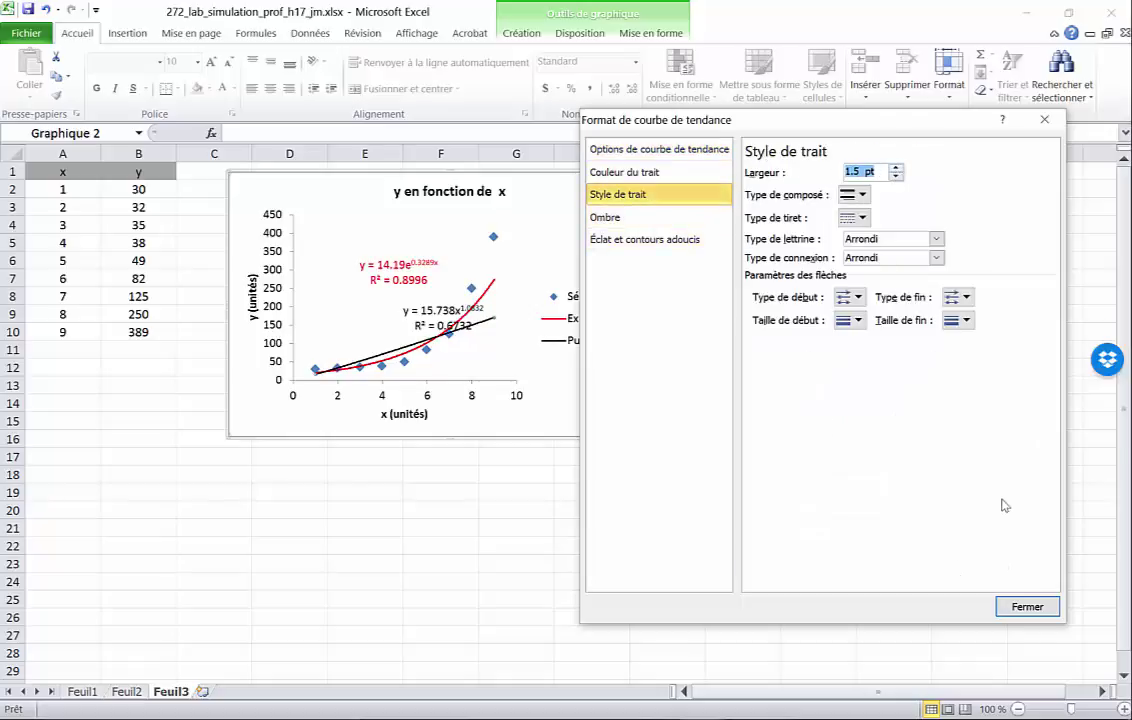
{"action": "left_click", "coordinate": [1027, 607]}
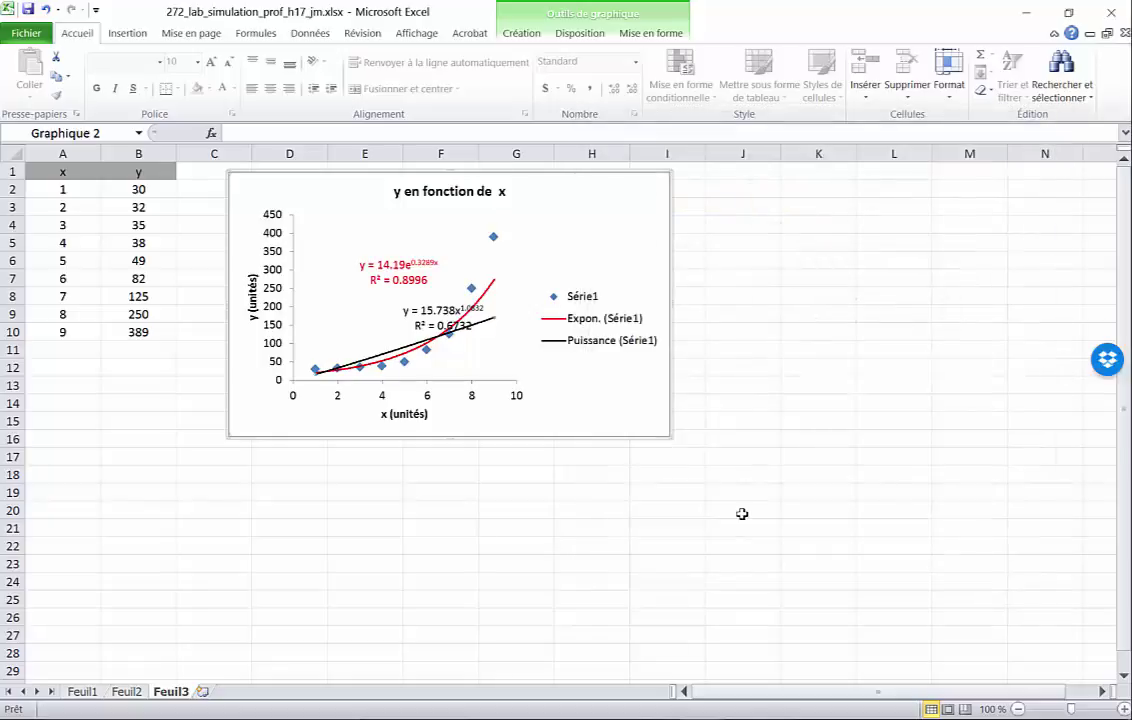
{"action": "left_click", "coordinate": [449, 313]}
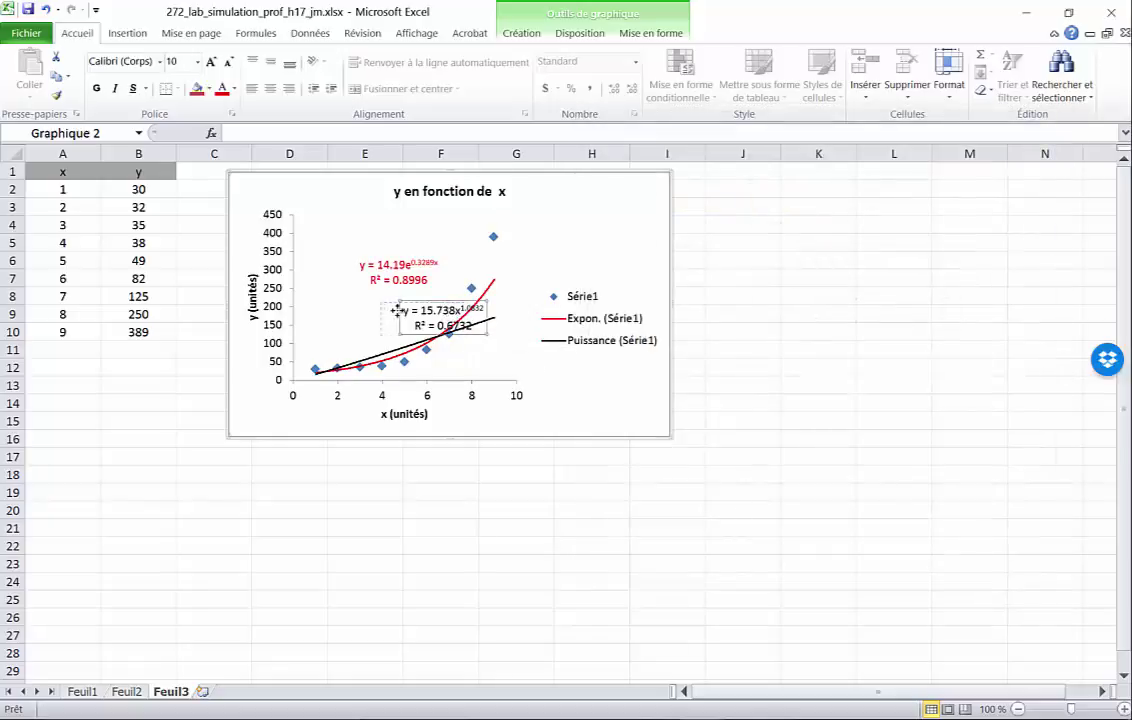
{"action": "left_click_drag", "start_coordinate": [435, 308], "coordinate": [338, 319]}
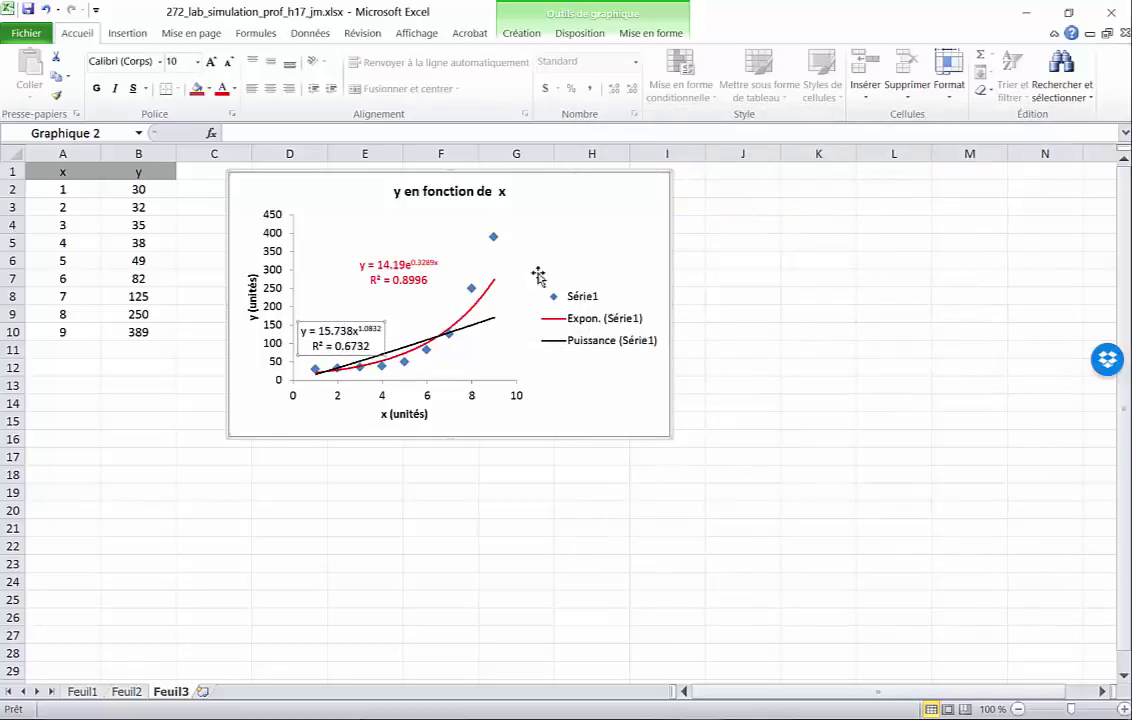
Step: Add a logarithmic trendline to the data series, displaying its equation and R² on the chart
{"action": "right_click", "coordinate": [236, 286]}
{"action": "left_click", "coordinate": [320, 417]}
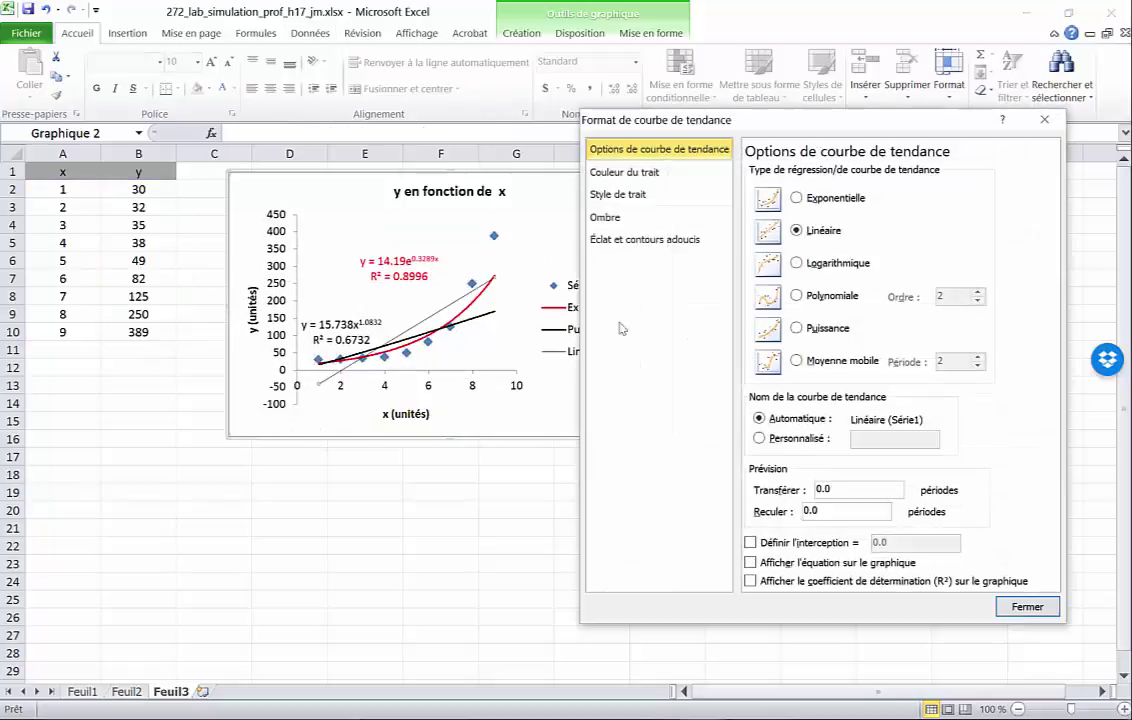
{"action": "left_click", "coordinate": [797, 263]}
{"action": "left_click", "coordinate": [750, 562]}
{"action": "left_click", "coordinate": [750, 580]}
Step: Format the logarithmic trendline as a thicker solid line in dark olive green
{"action": "left_click", "coordinate": [624, 172]}
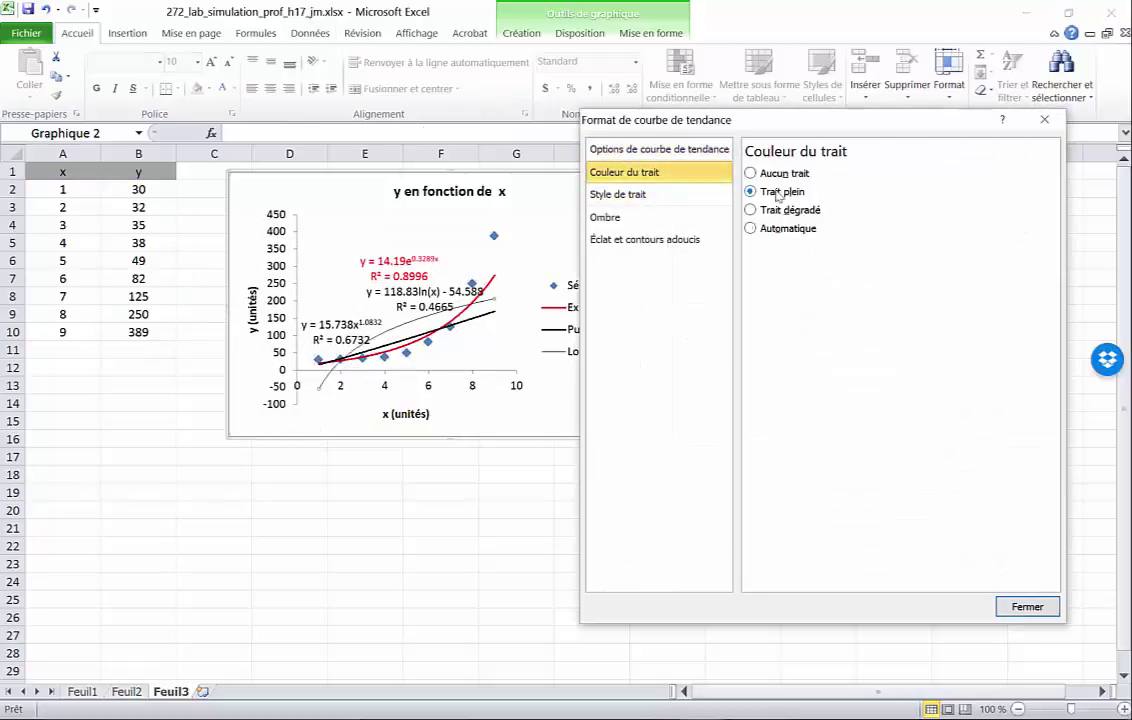
{"action": "left_click", "coordinate": [833, 250]}
{"action": "left_click", "coordinate": [794, 329]}
{"action": "left_click", "coordinate": [617, 194]}
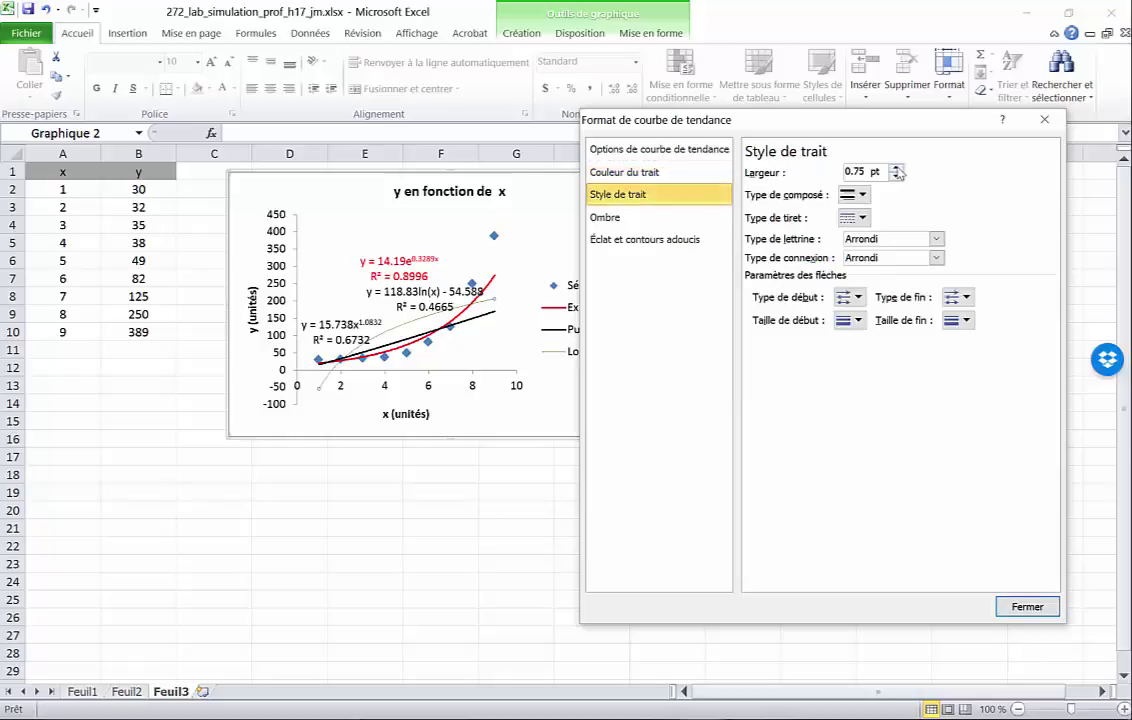
{"action": "left_click", "coordinate": [896, 167]}
{"action": "left_click", "coordinate": [896, 167]}
{"action": "left_click", "coordinate": [896, 167]}
{"action": "left_click", "coordinate": [896, 167]}
{"action": "left_click", "coordinate": [1027, 606]}
Step: Make the logarithmic equation label bold olive green and place it between the exponential and power equation labels
{"action": "left_click", "coordinate": [425, 292]}
{"action": "left_click", "coordinate": [233, 88]}
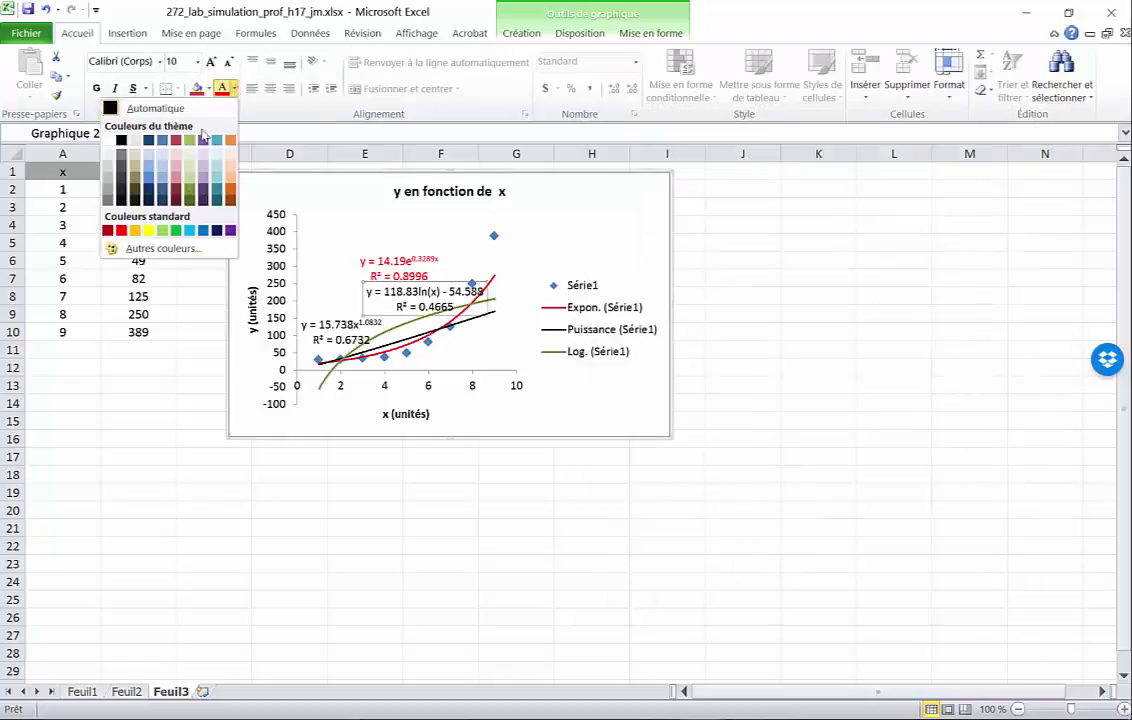
{"action": "left_click", "coordinate": [185, 130]}
{"action": "left_click_drag", "start_coordinate": [420, 293], "coordinate": [361, 297]}
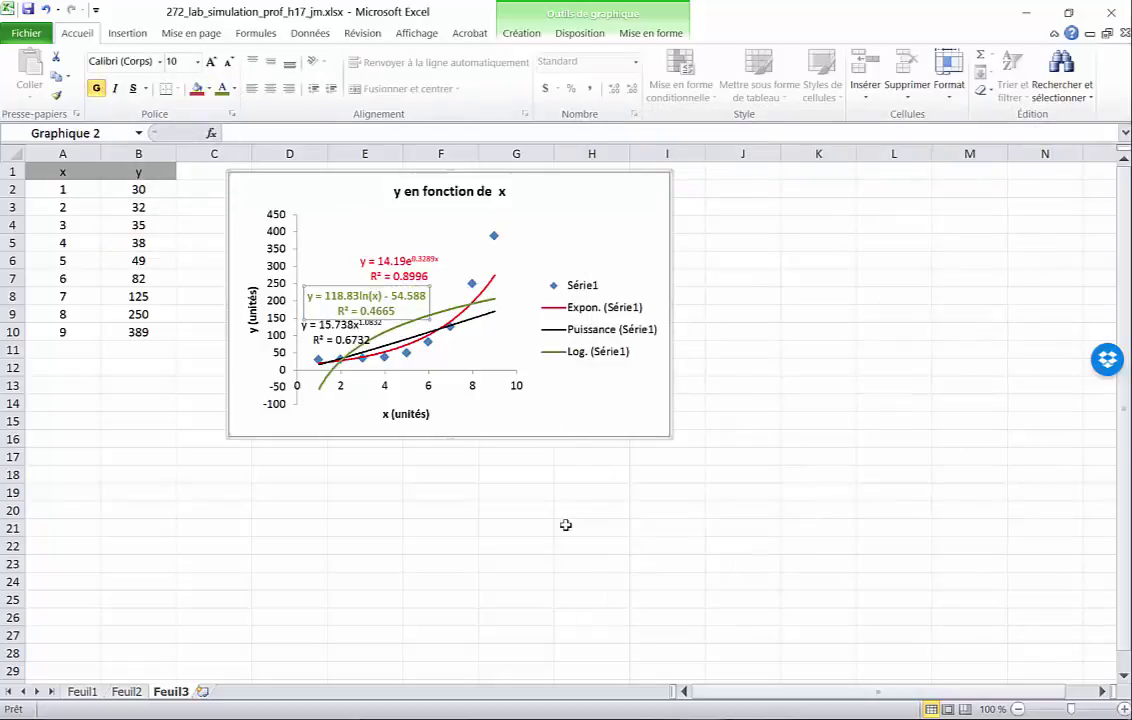
{"action": "left_click", "coordinate": [565, 525]}
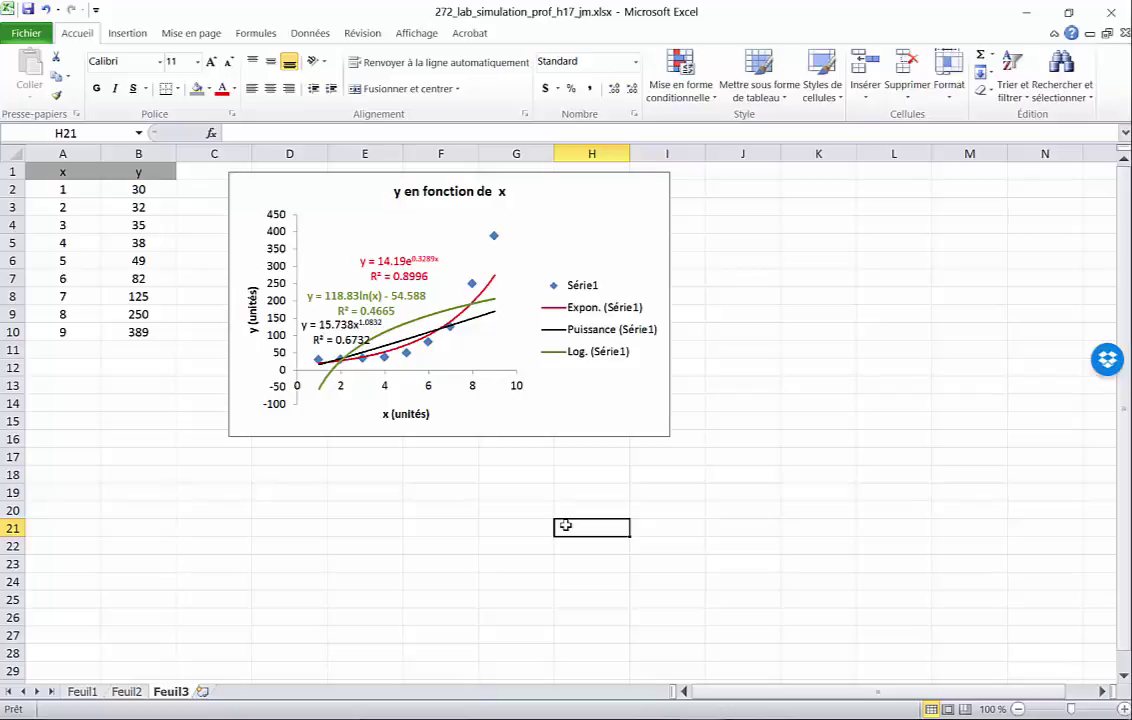
Step: Duplicate the chart and place the copy directly beside the original, aligned with its upper edge
{"action": "left_click", "coordinate": [629, 432]}
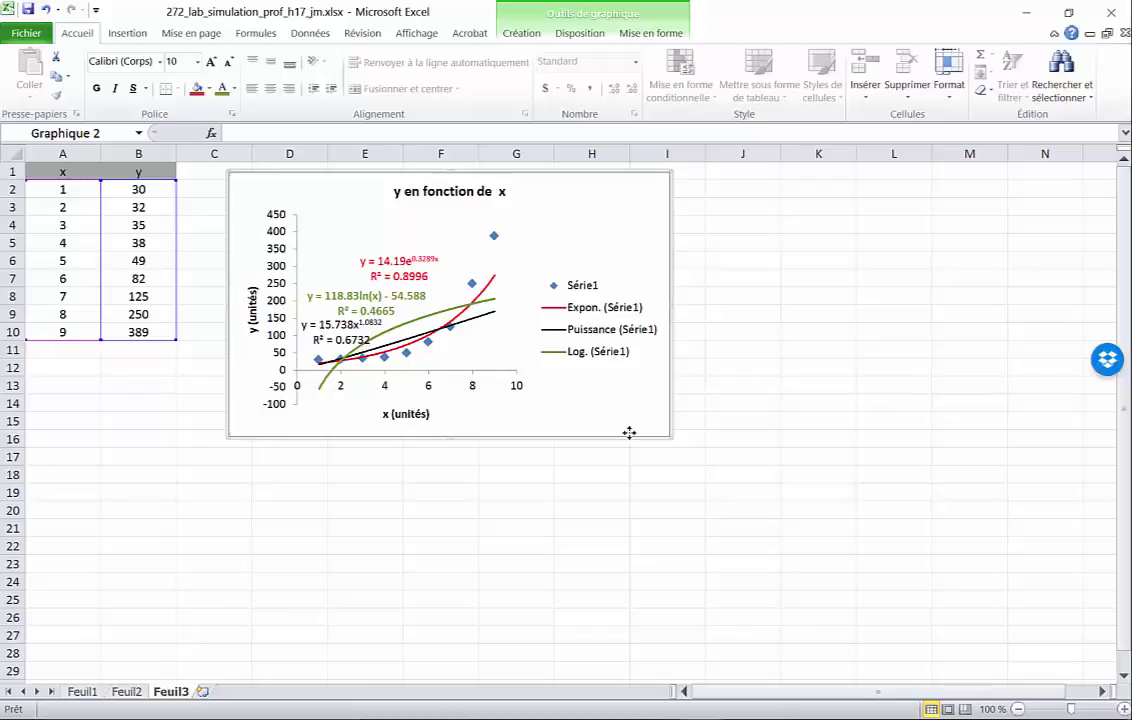
{"action": "key", "text": "ctrl+c"}
{"action": "left_click", "coordinate": [741, 416]}
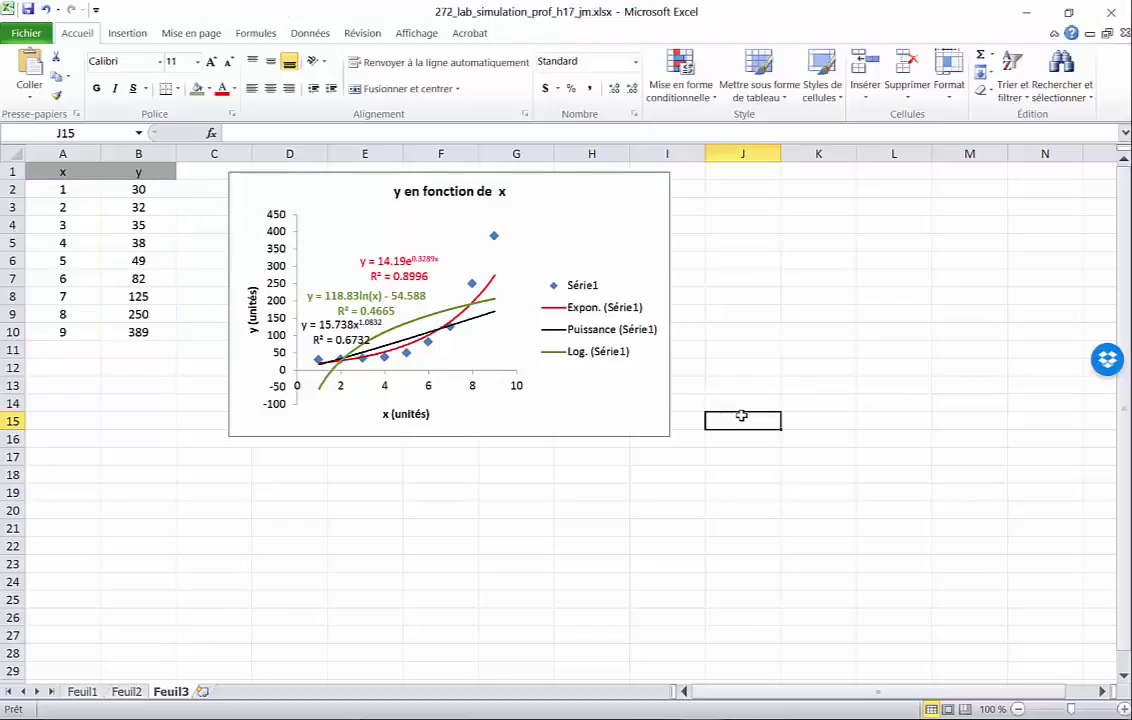
{"action": "key", "text": "ctrl+v"}
{"action": "left_click_drag", "start_coordinate": [719, 268], "coordinate": [707, 176]}
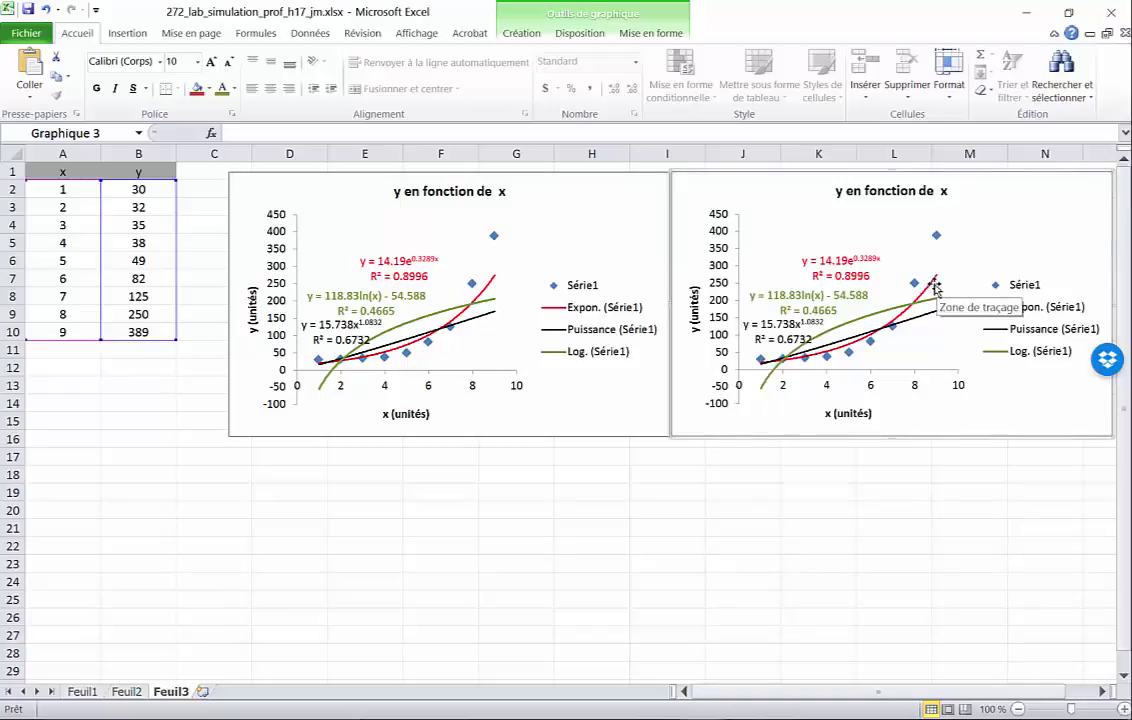
Step: Delete the logarithmic and power trendlines from the copied chart
{"action": "left_click", "coordinate": [888, 316]}
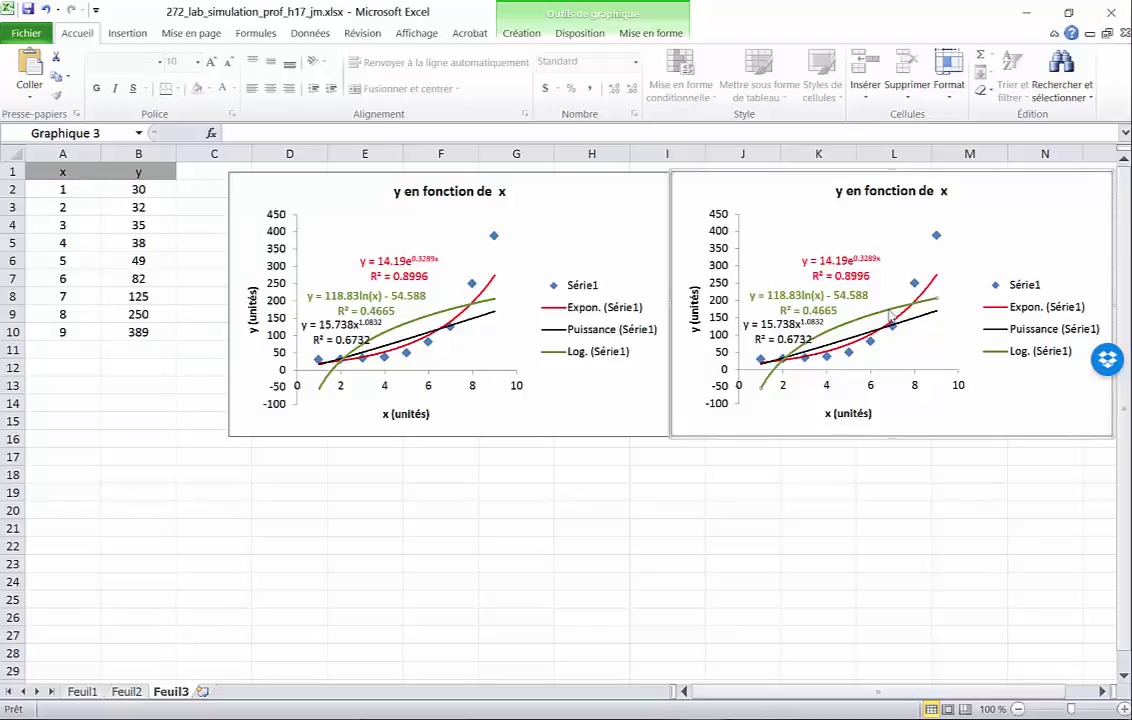
{"action": "right_click", "coordinate": [888, 316]}
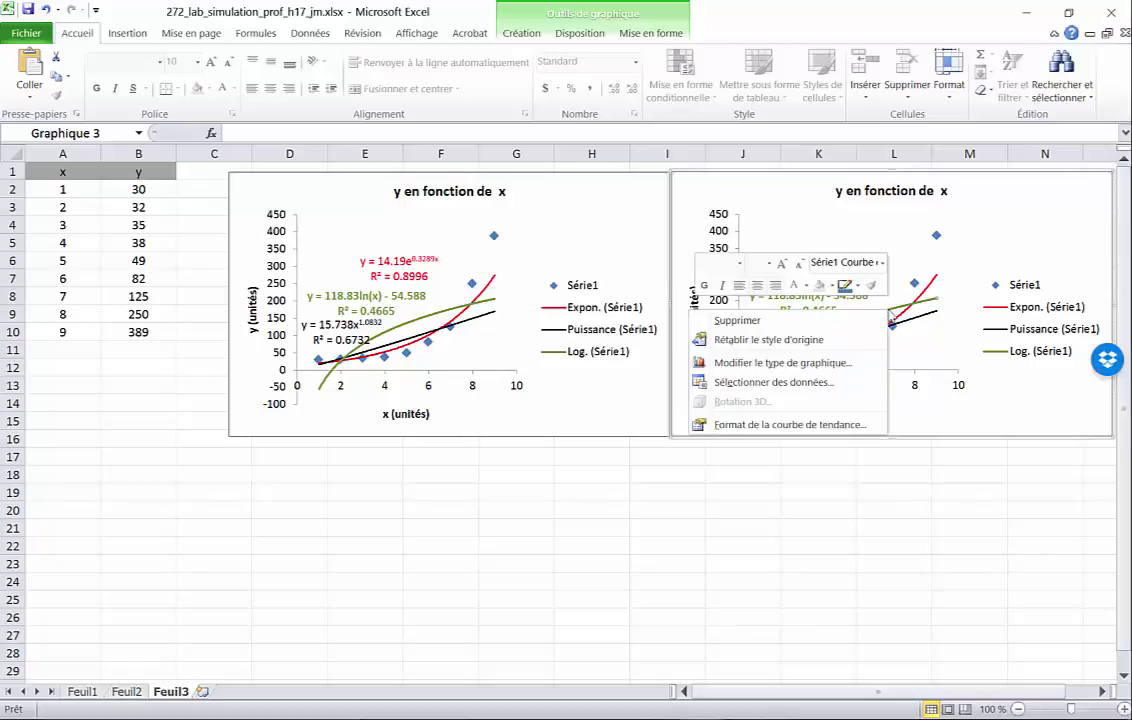
{"action": "left_click", "coordinate": [826, 324]}
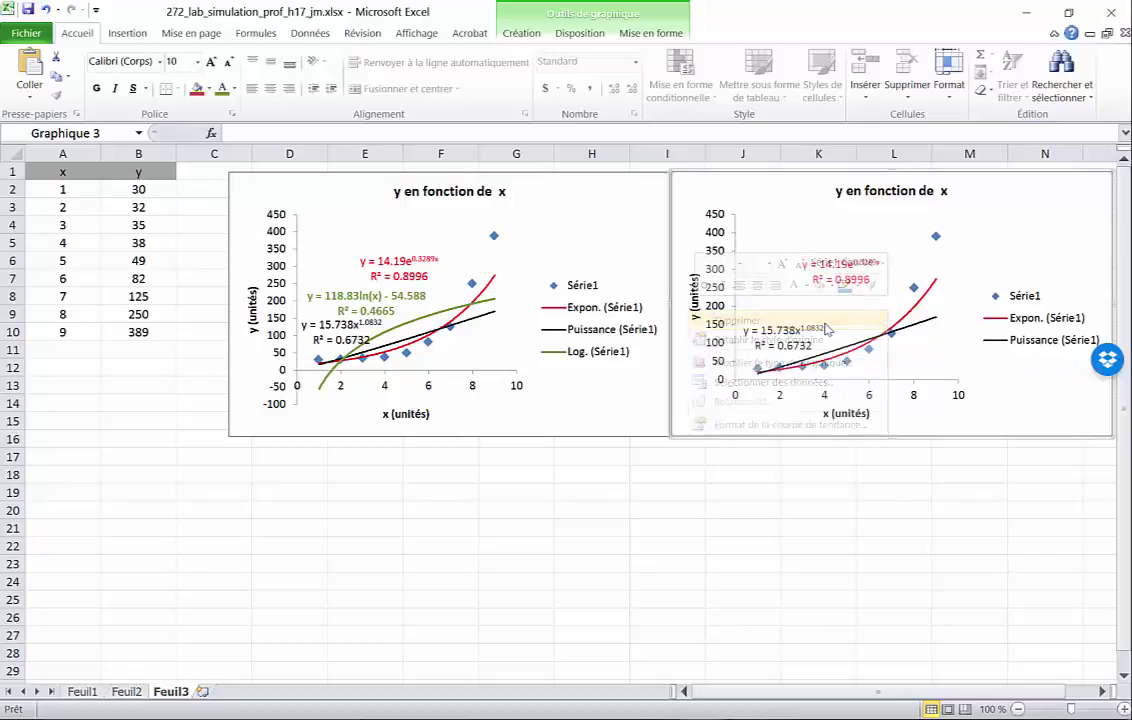
{"action": "left_click", "coordinate": [909, 334]}
{"action": "right_click", "coordinate": [909, 334]}
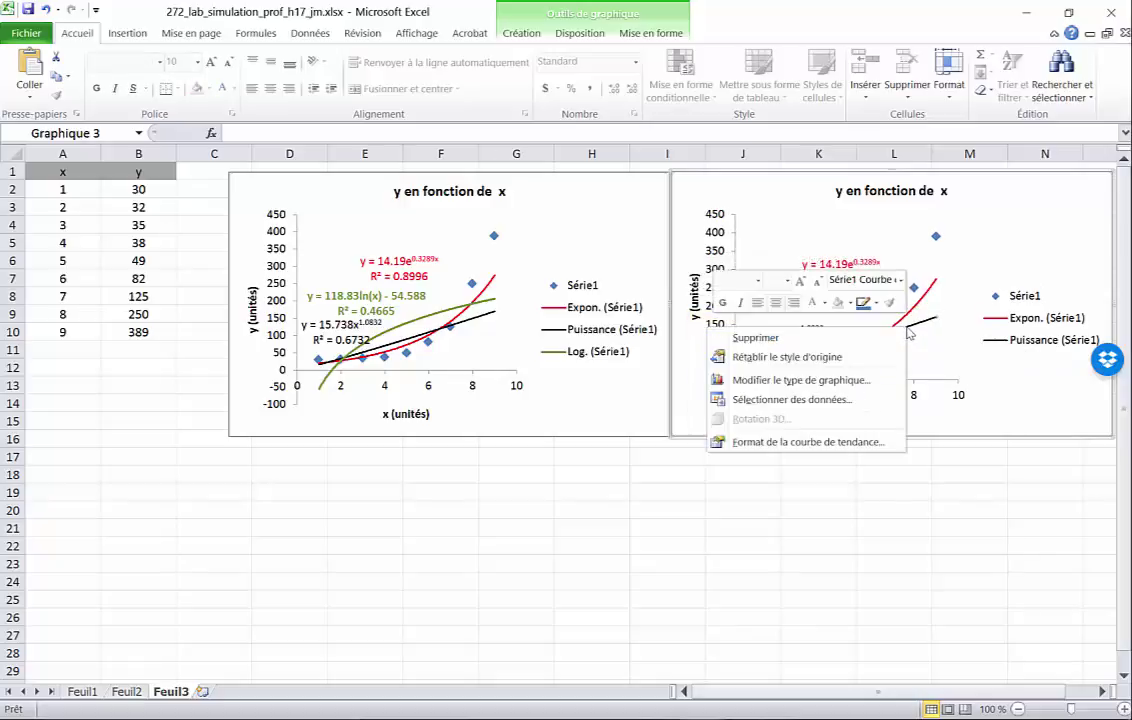
{"action": "left_click", "coordinate": [845, 336]}
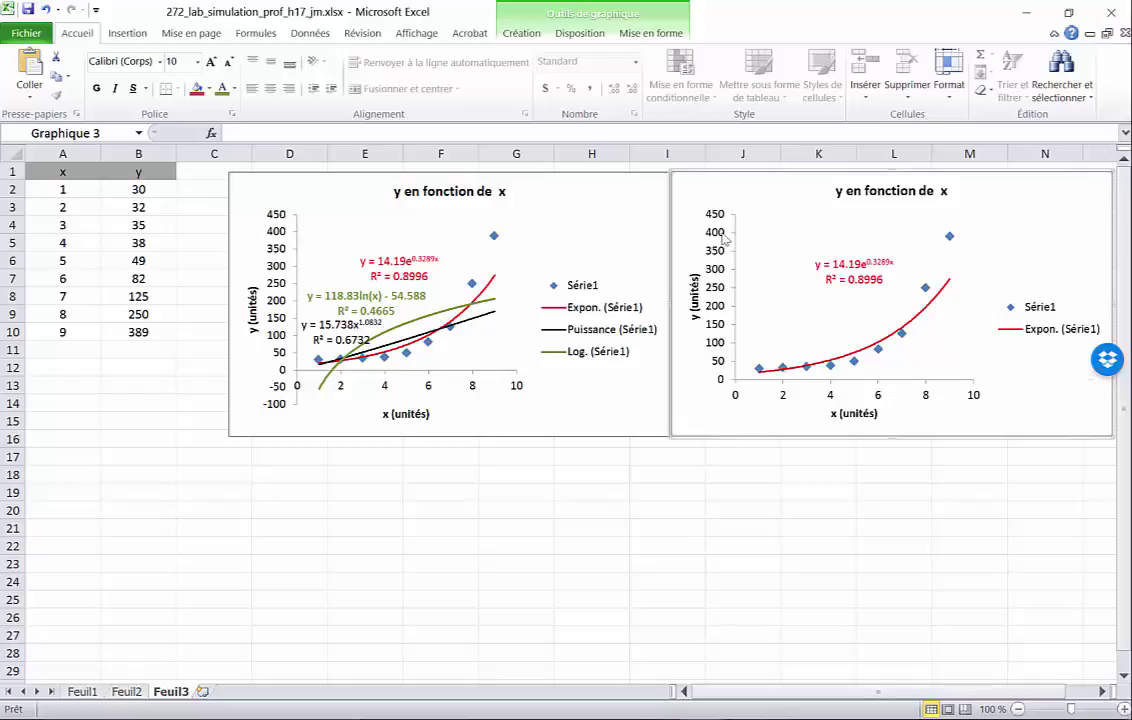
Step: Switch the copied chart's vertical axis to a logarithmic scale with base 10
{"action": "left_click", "coordinate": [716, 369]}
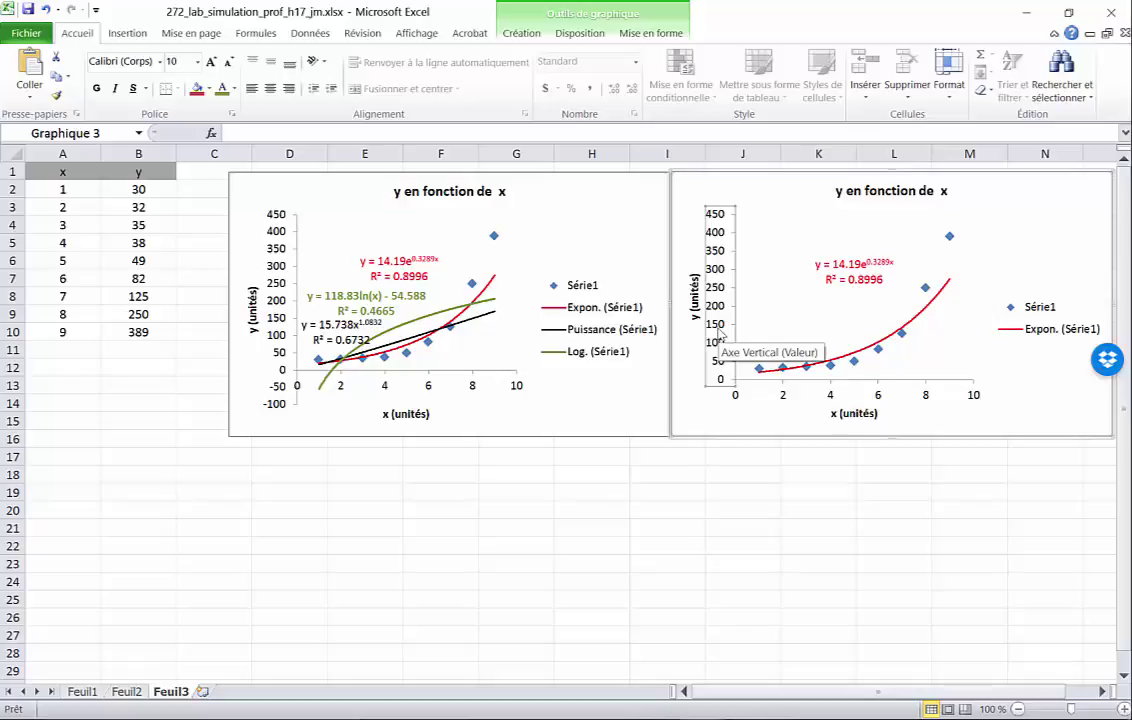
{"action": "right_click", "coordinate": [718, 333]}
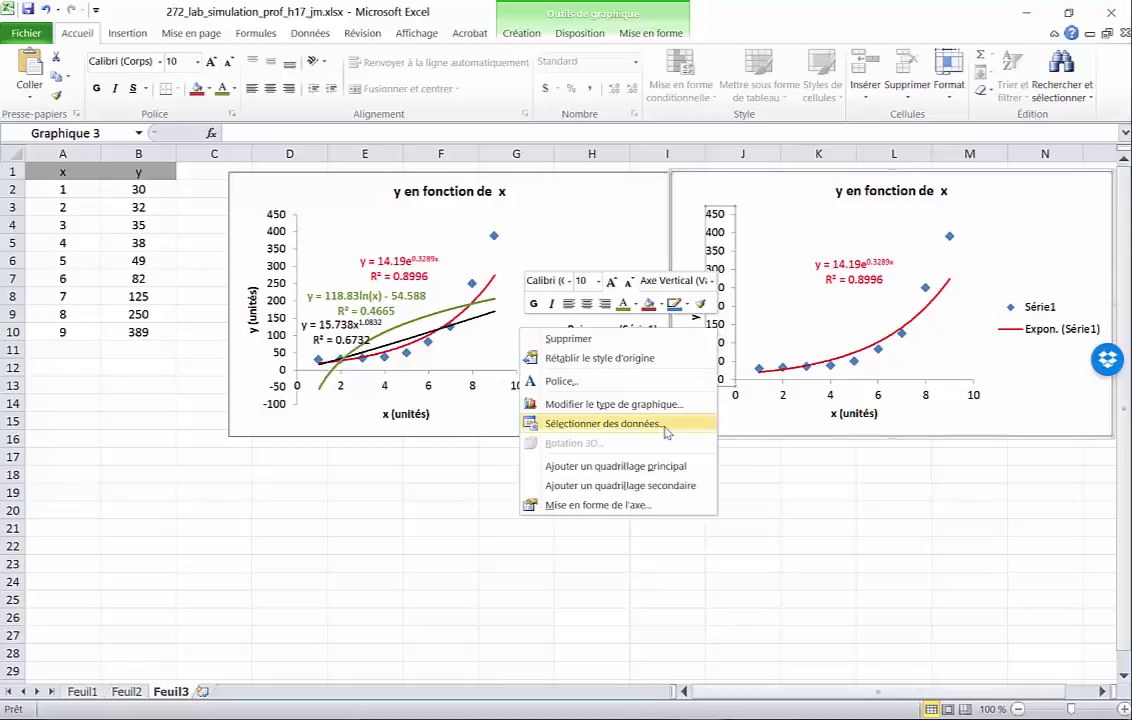
{"action": "left_click", "coordinate": [617, 505]}
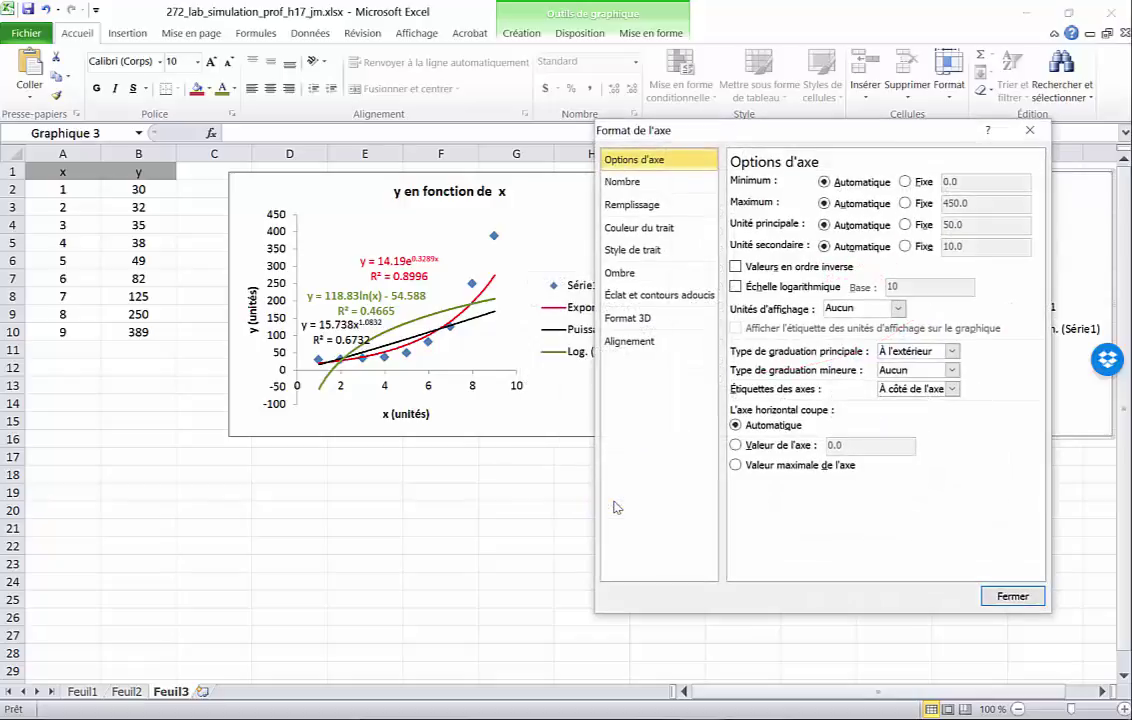
{"action": "left_click", "coordinate": [737, 288]}
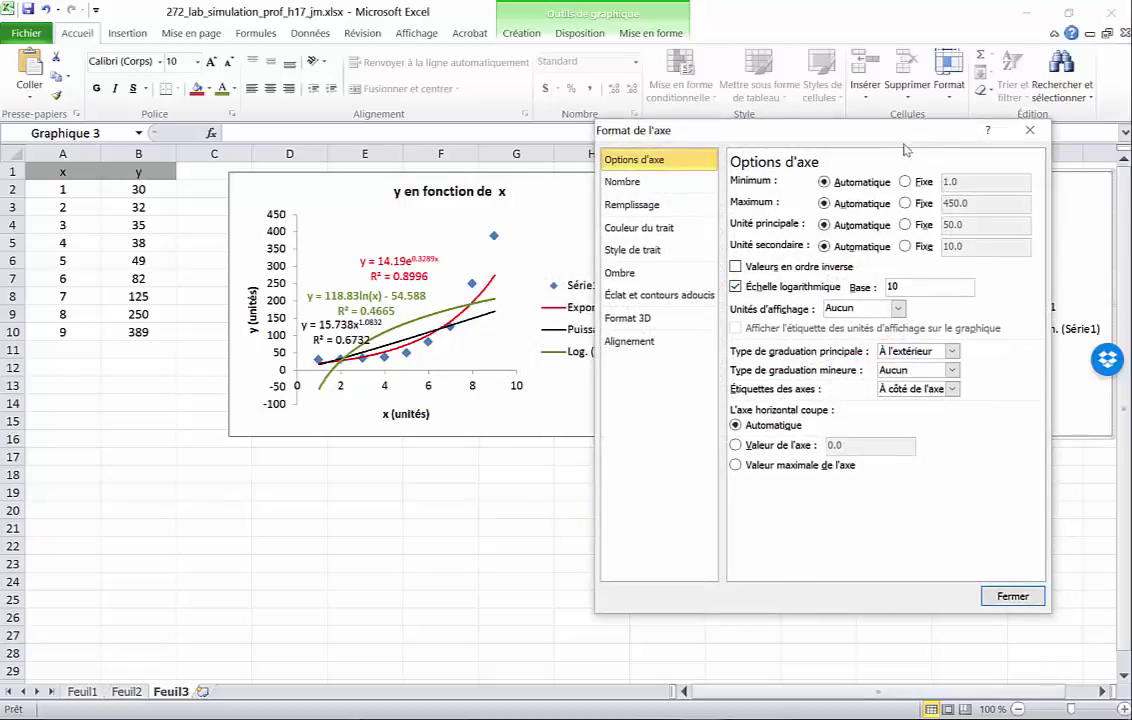
{"action": "left_click_drag", "start_coordinate": [805, 131], "coordinate": [510, 174]}
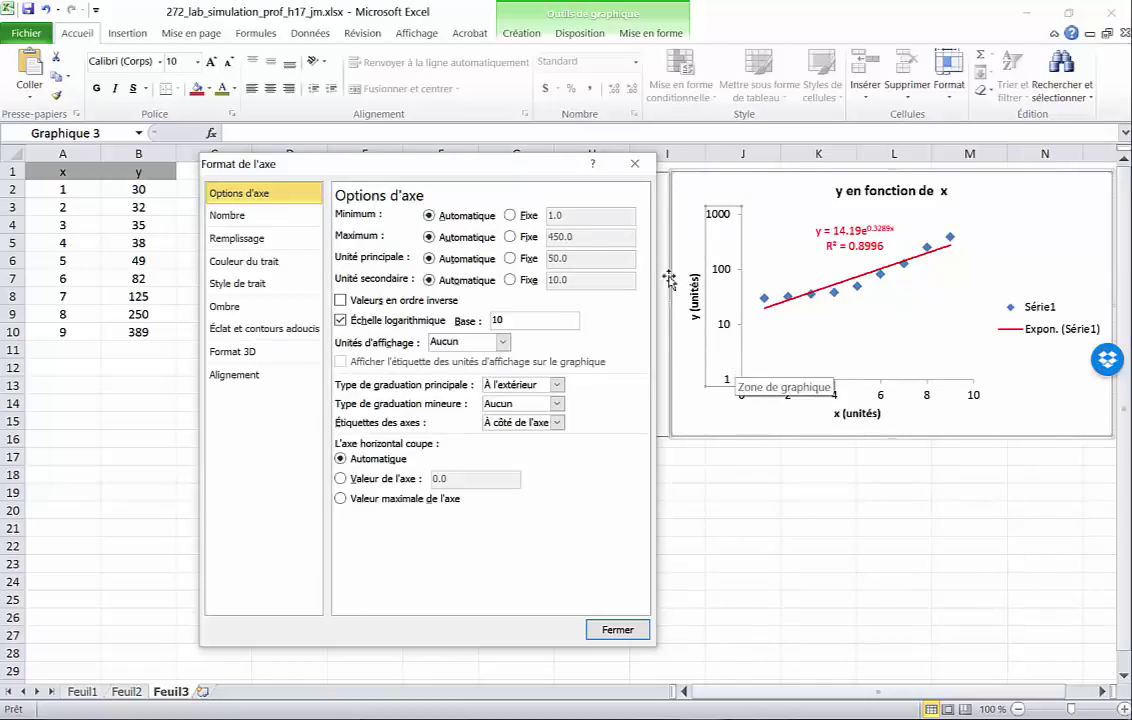
Step: Fix the copied chart's vertical axis at a minimum of 10 and a maximum of 1000
{"action": "left_click", "coordinate": [511, 216]}
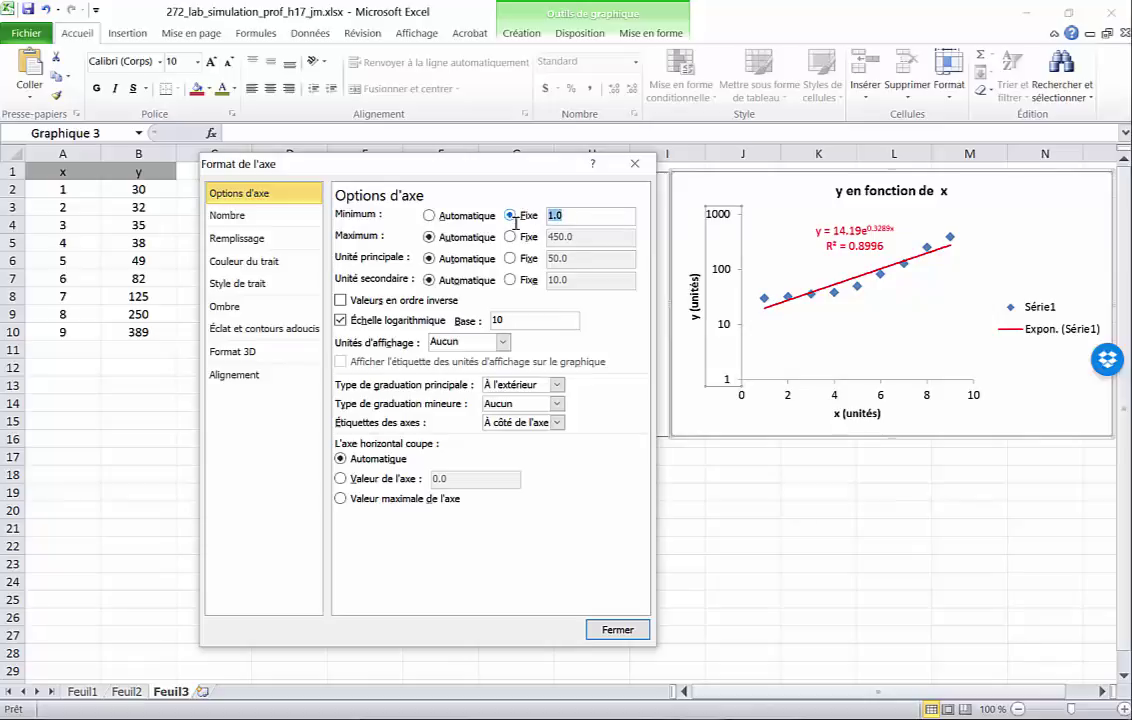
{"action": "type", "text": "10"}
{"action": "left_click", "coordinate": [511, 237]}
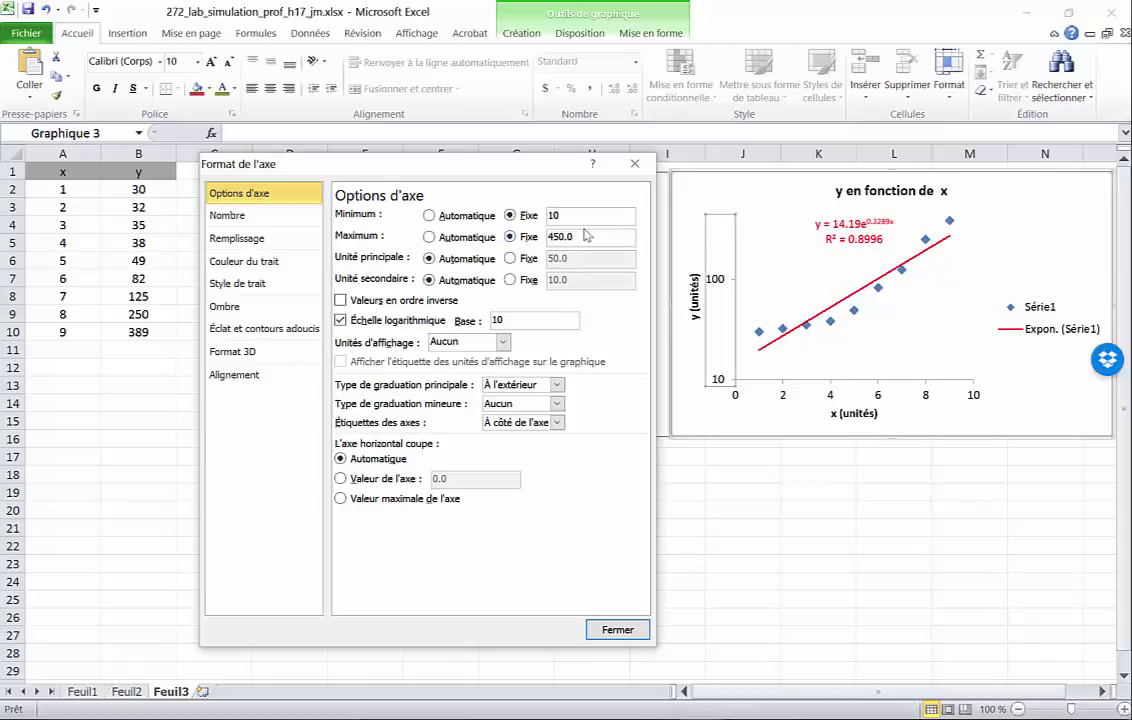
{"action": "left_click_drag", "start_coordinate": [570, 237], "coordinate": [530, 240]}
{"action": "type", "text": "1000"}
{"action": "key", "text": "Tab"}
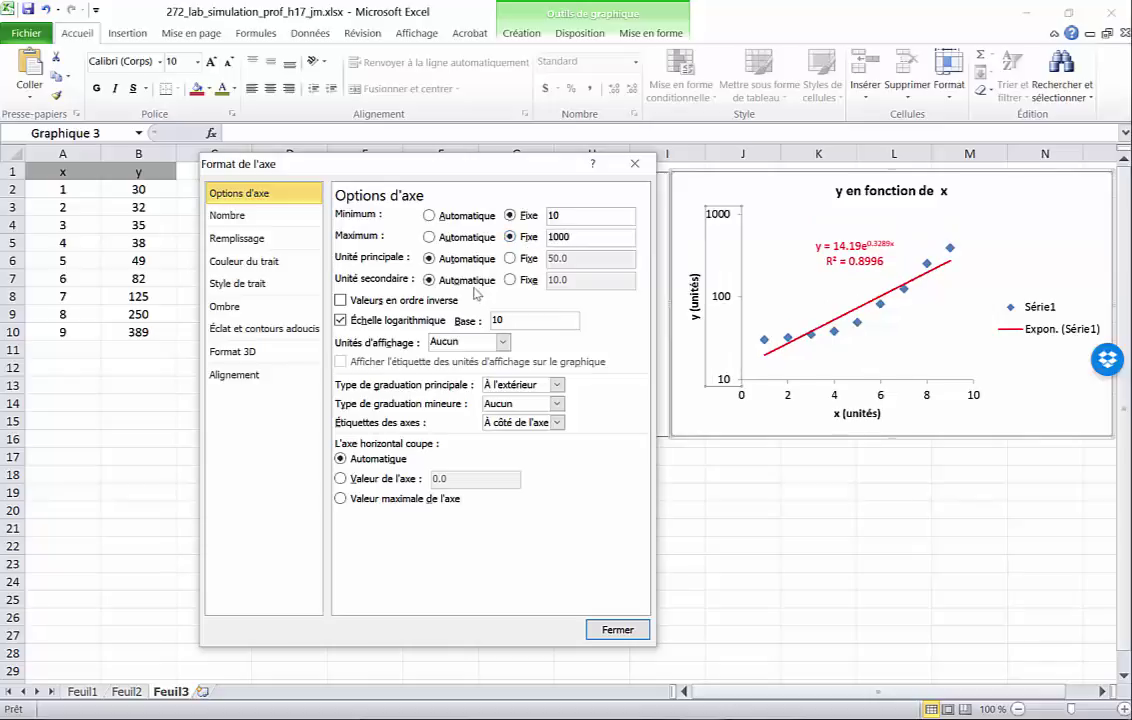
Step: Set the vertical axis's minor tick marks to cross the axis (Sur l'axe) and close the axis settings
{"action": "left_click", "coordinate": [518, 403]}
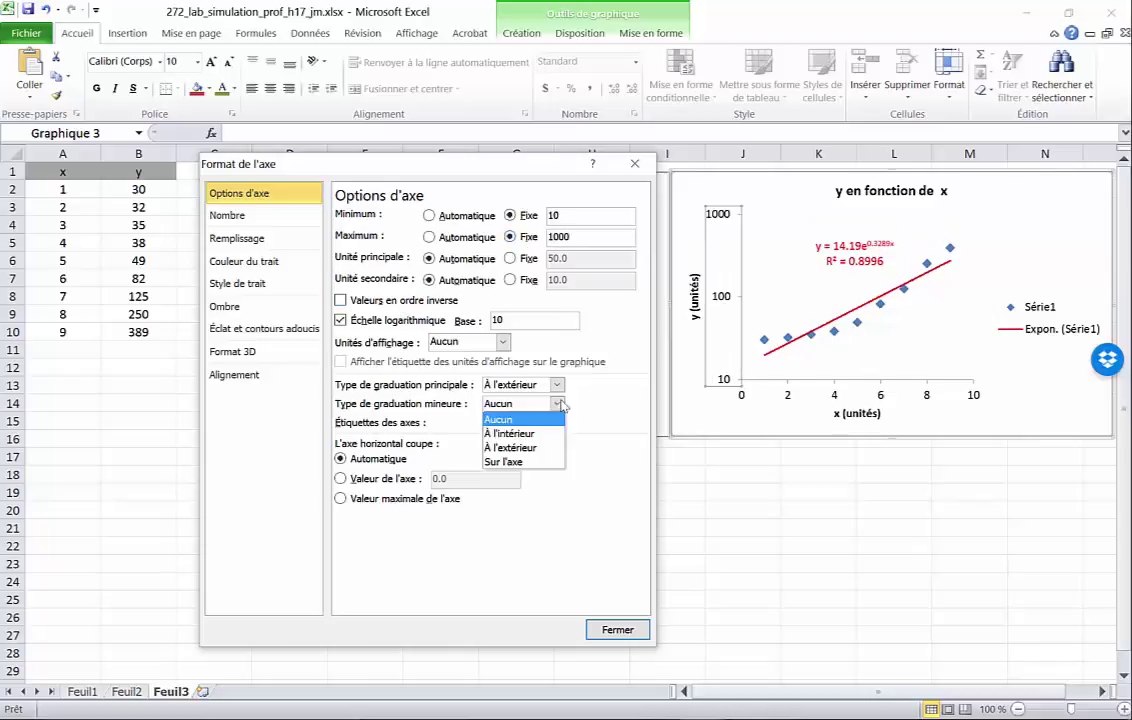
{"action": "left_click", "coordinate": [517, 463]}
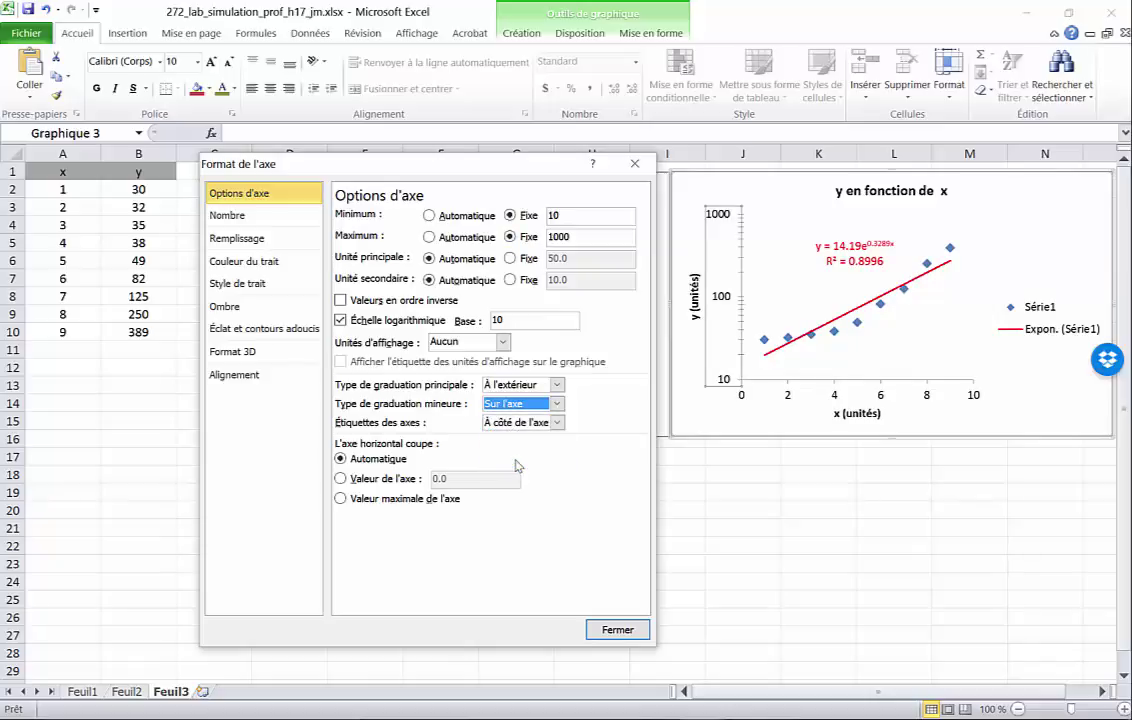
{"action": "left_click", "coordinate": [617, 630]}
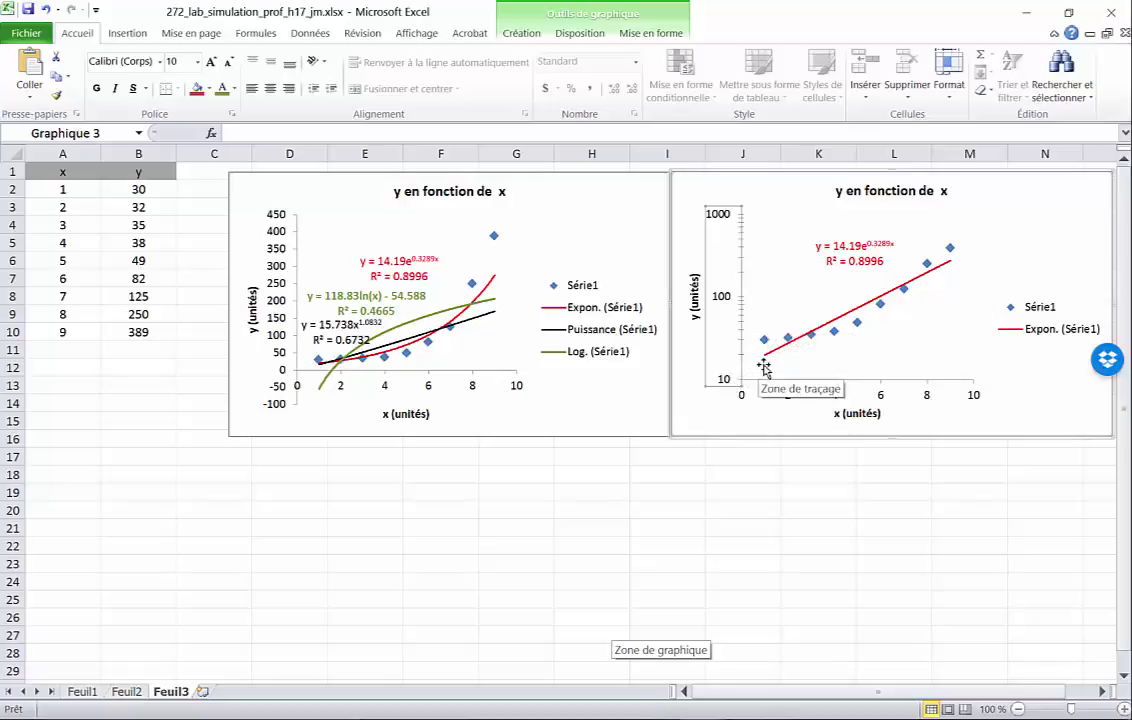
Step: Add minor gridlines for the vertical axis and major gridlines for the horizontal axis in the copied chart
{"action": "right_click", "coordinate": [727, 381]}
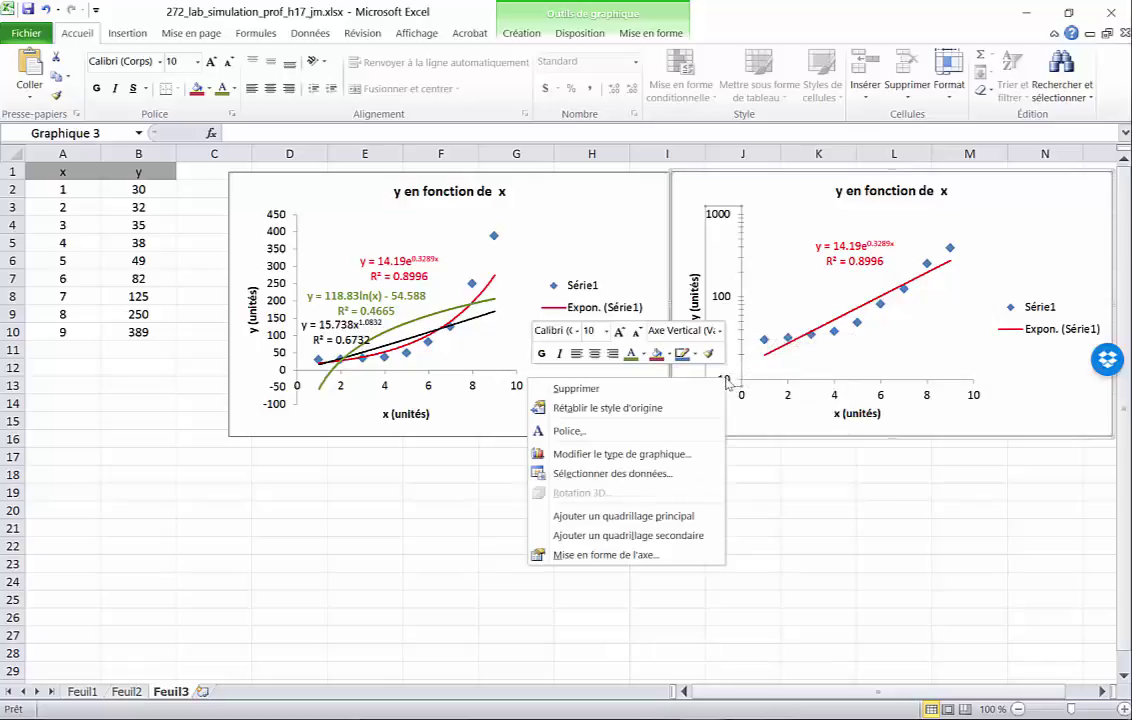
{"action": "left_click", "coordinate": [620, 535]}
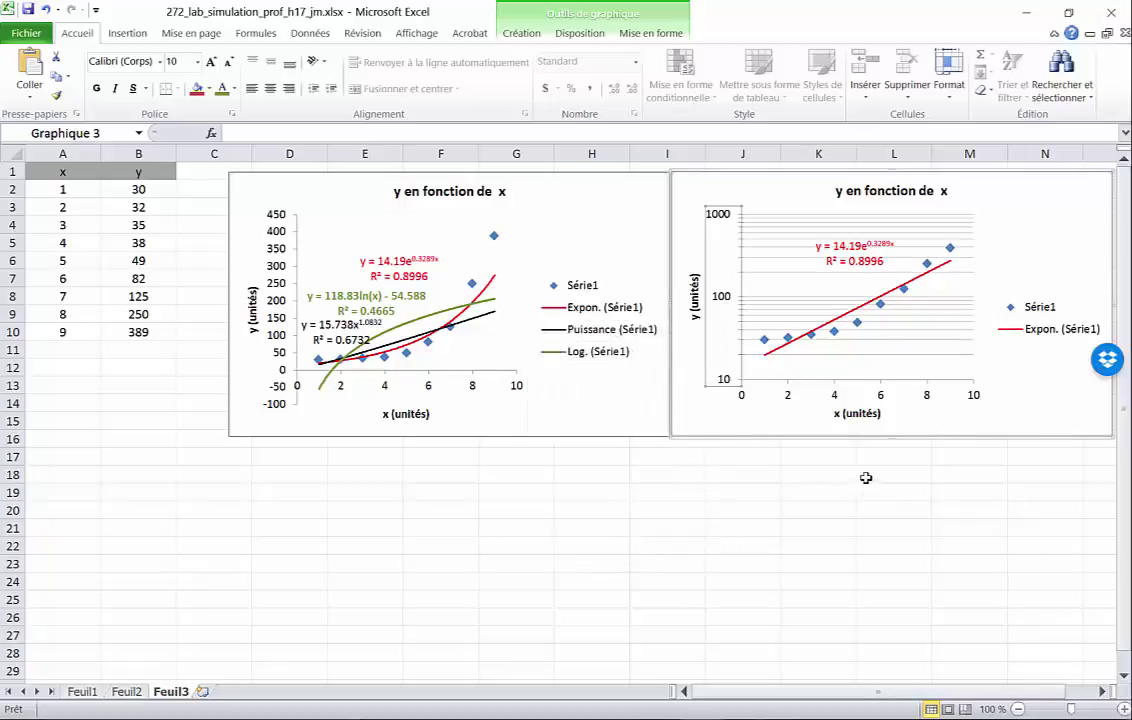
{"action": "right_click", "coordinate": [834, 396]}
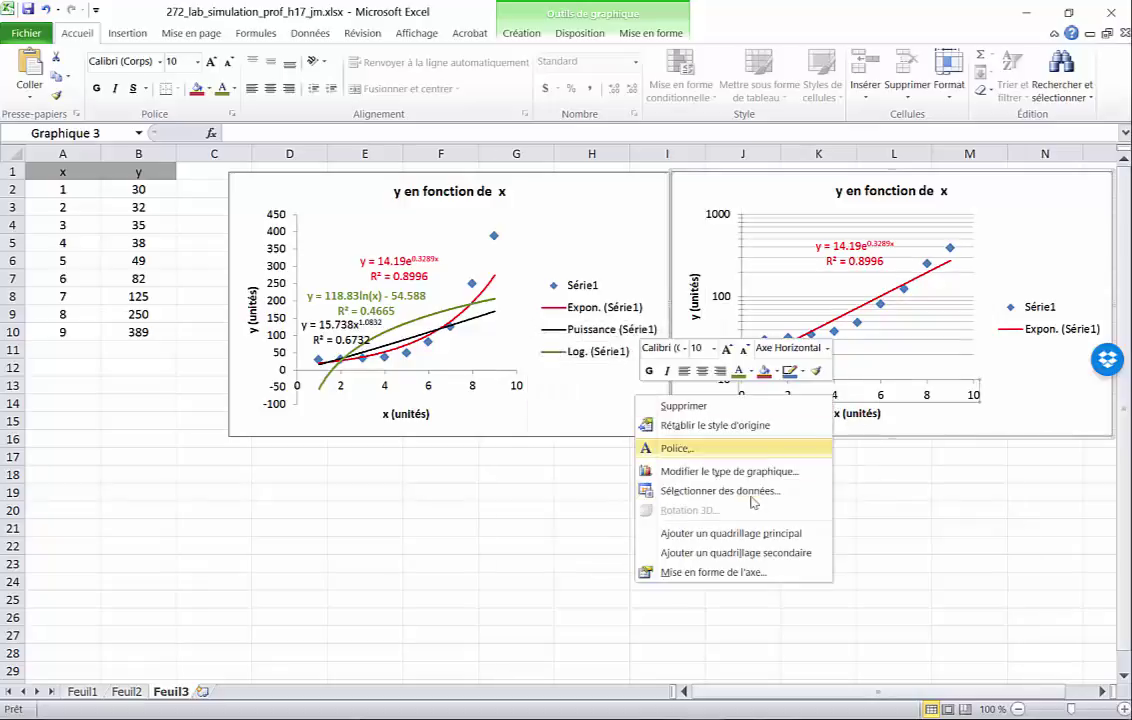
{"action": "left_click", "coordinate": [754, 536]}
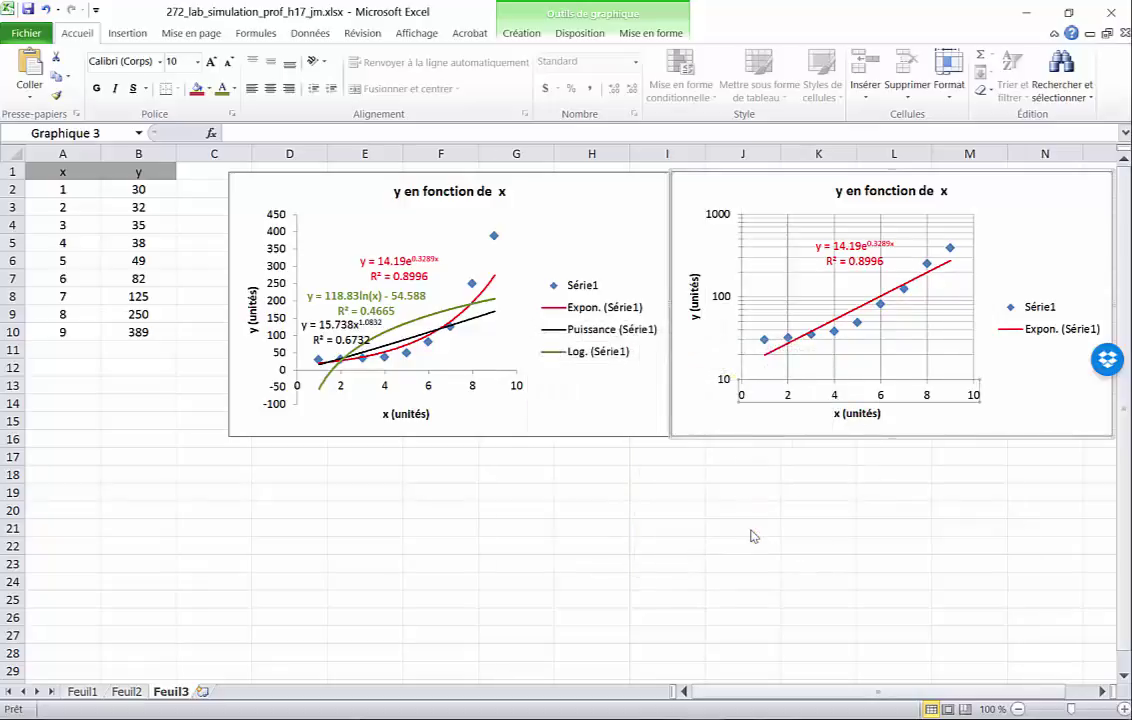
{"action": "left_click", "coordinate": [928, 576]}
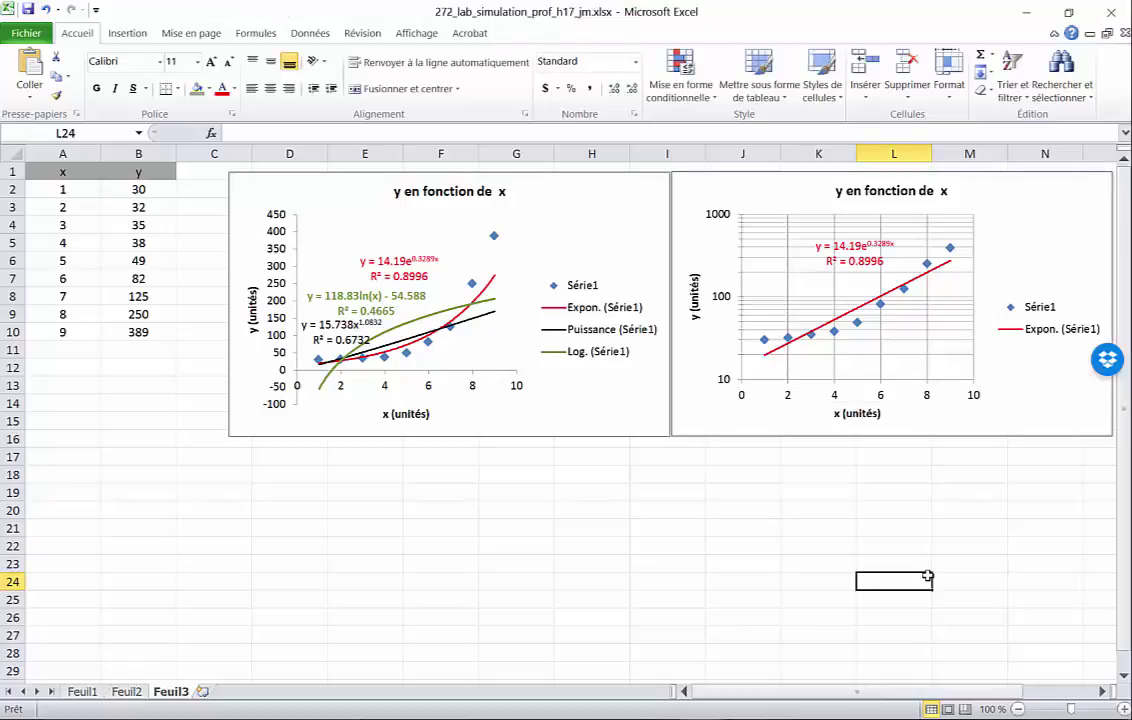